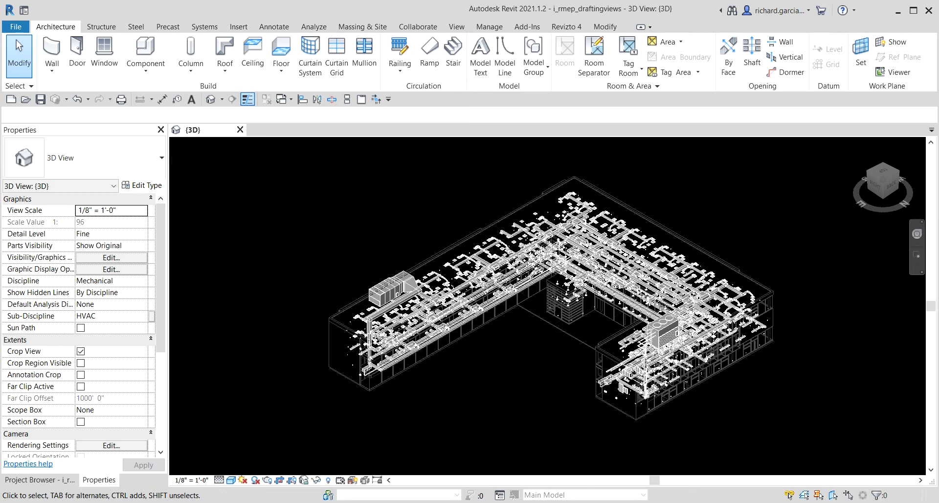
# Step: Create a drafting view named "Roof & Overflow Drain" at 1 1/2" = 1'-0" scale and list it under the project's drafting views
pyautogui.click(457, 26)
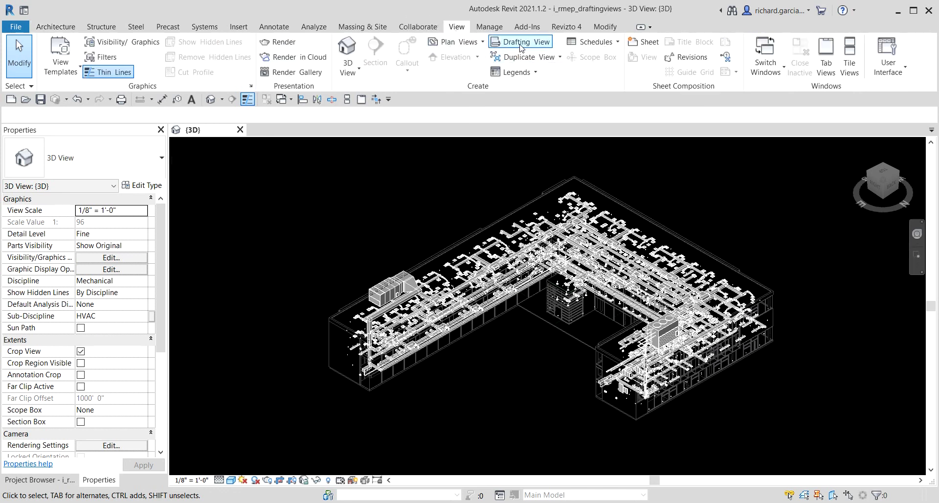
pyautogui.click(520, 45)
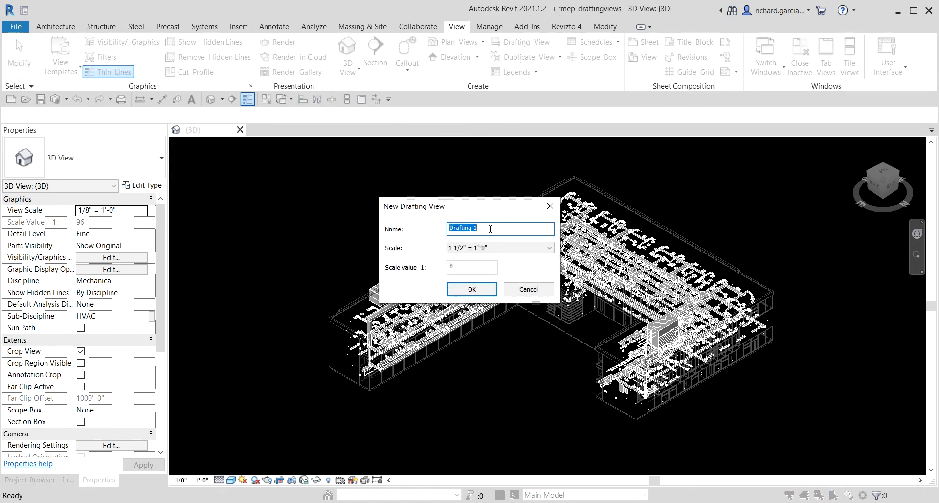
pyautogui.write('ROo')
pyautogui.press('BackSpace')
pyautogui.press('BackSpace')
pyautogui.write('oof ')
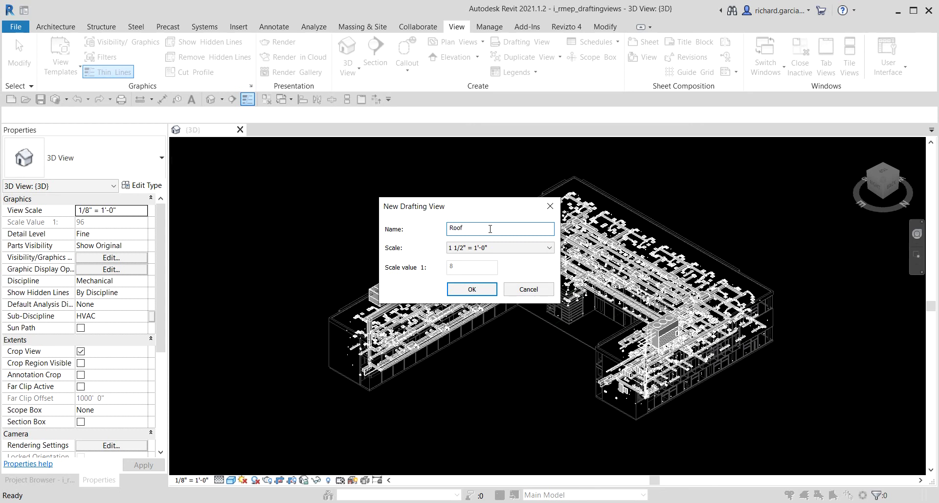
pyautogui.write('& Overflow Drain')
pyautogui.click(464, 248)
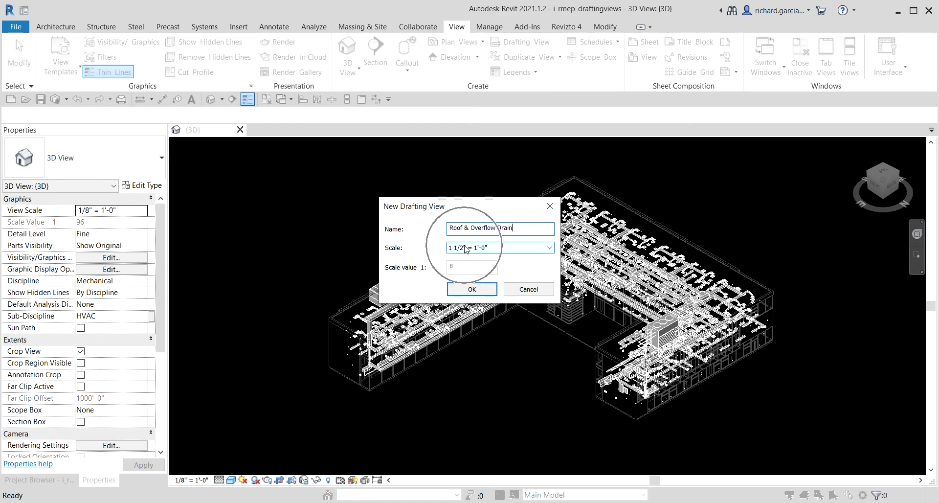
pyautogui.click(477, 293)
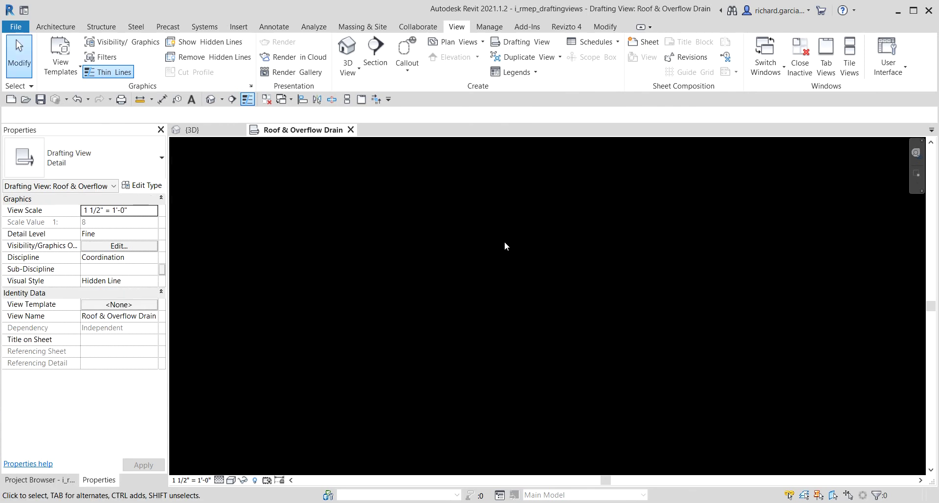
pyautogui.click(59, 481)
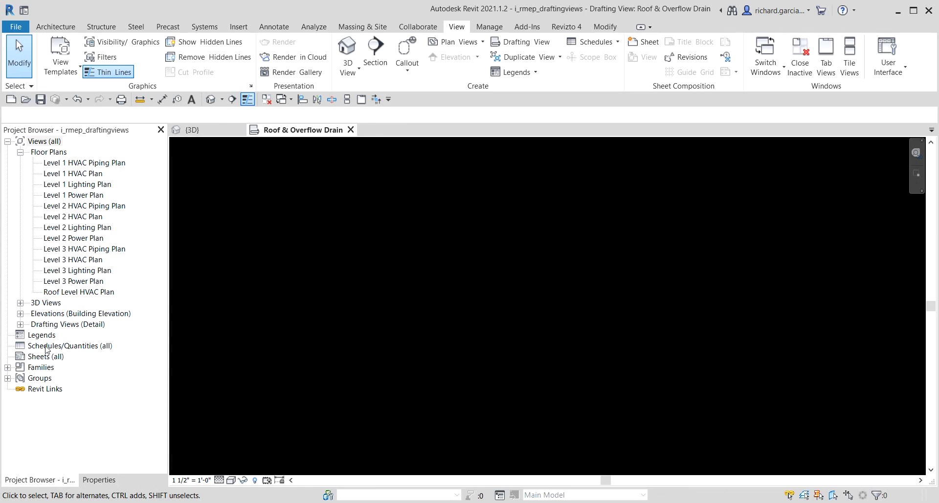
pyautogui.click(20, 324)
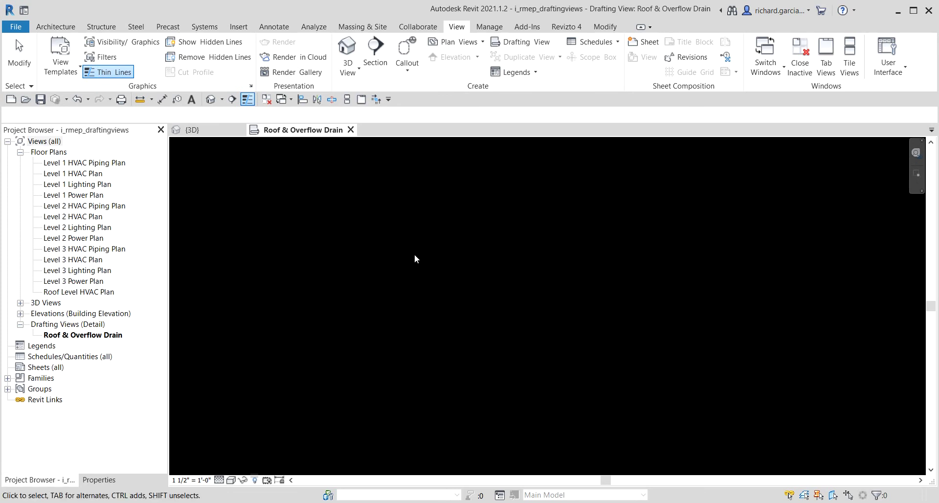
# Step: Draw a short vertical reference plane near the middle of the empty drafting view
pyautogui.click(55, 29)
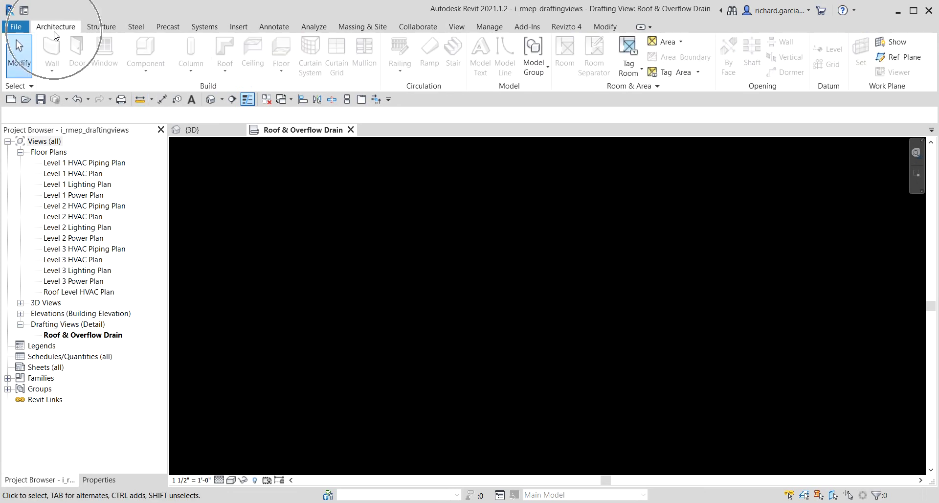
pyautogui.click(885, 58)
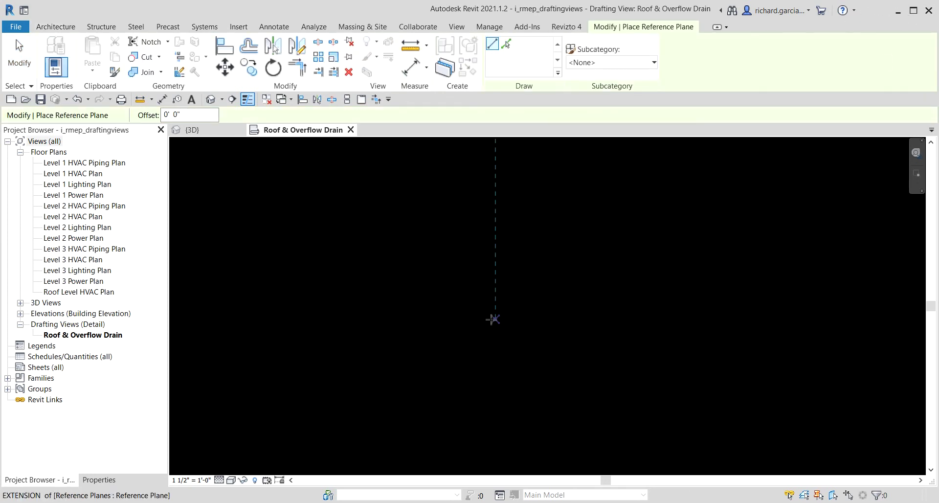
pyautogui.click(512, 279)
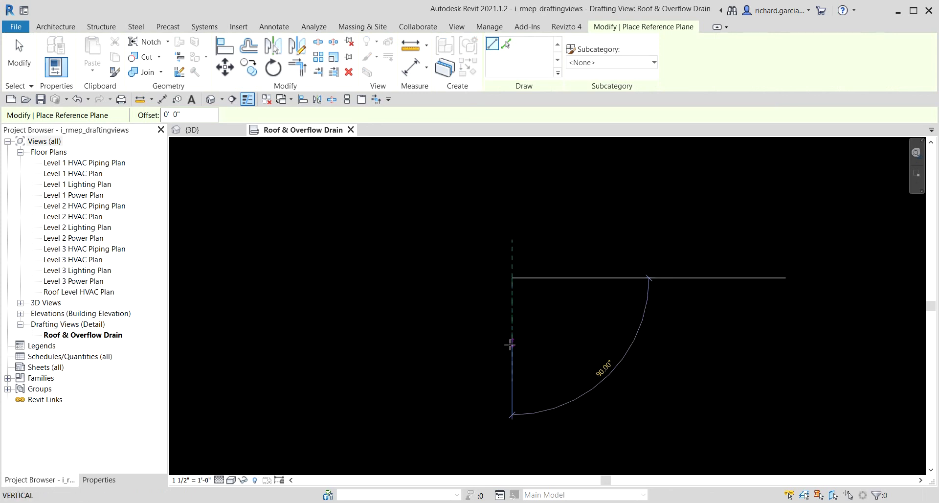
pyautogui.click(512, 354)
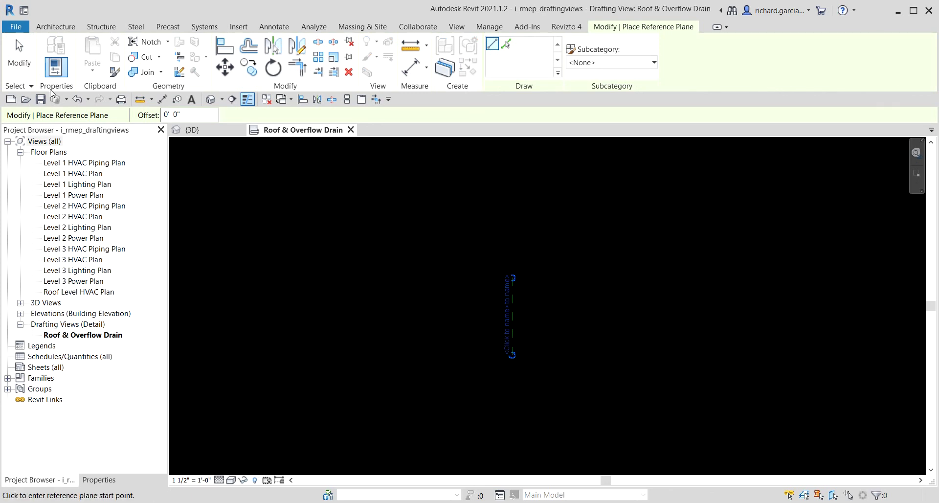
pyautogui.click(18, 46)
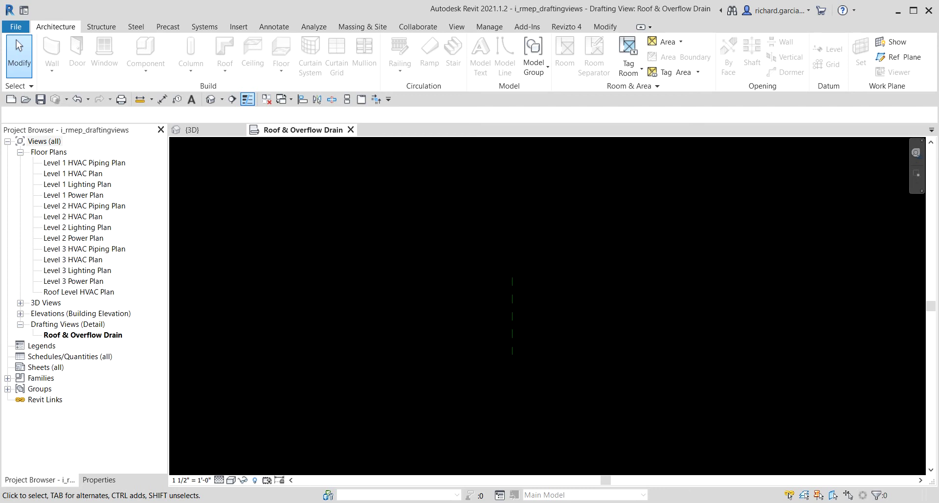
# Step: Place a Roof Drain detail component about 1'-5" to the left of the vertical reference plane
pyautogui.scroll(2, 536, 328)
pyautogui.moveTo(501, 291); pyautogui.dragTo(540, 303, button='middle')
pyautogui.click(275, 28)
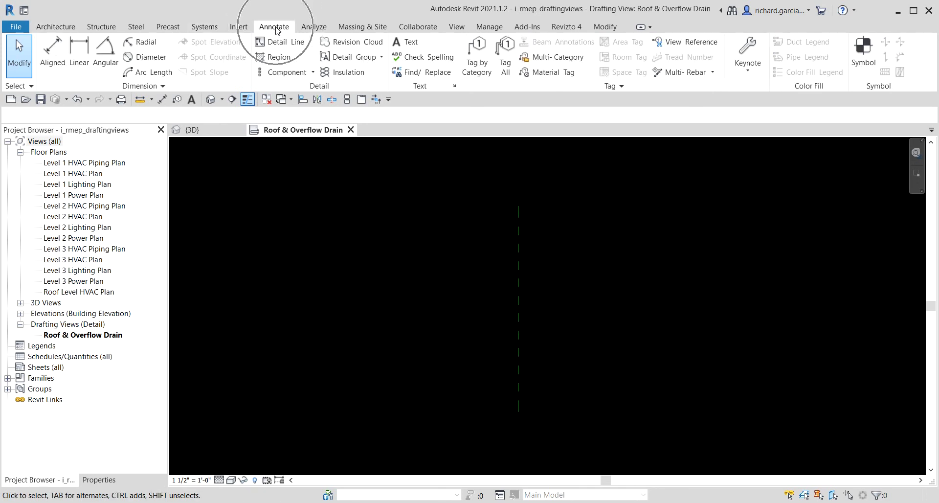
pyautogui.click(312, 72)
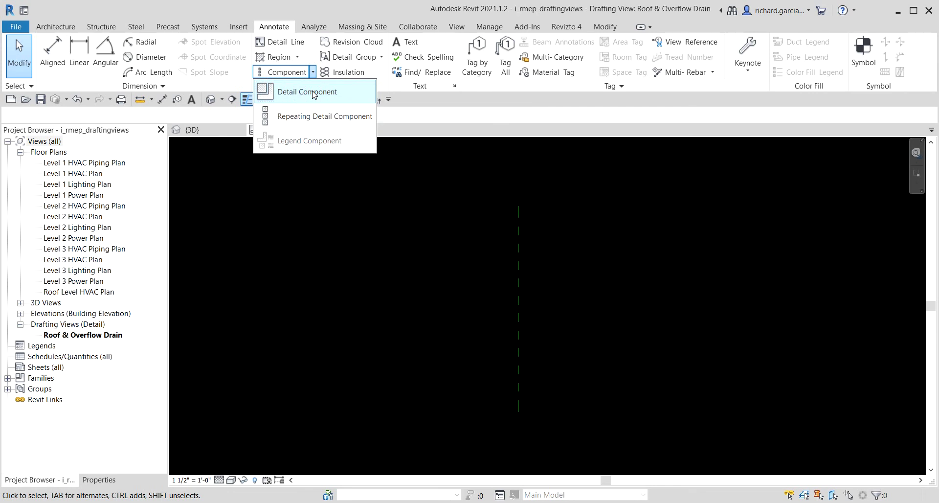
pyautogui.click(311, 92)
pyautogui.scroll(-2, 380, 372)
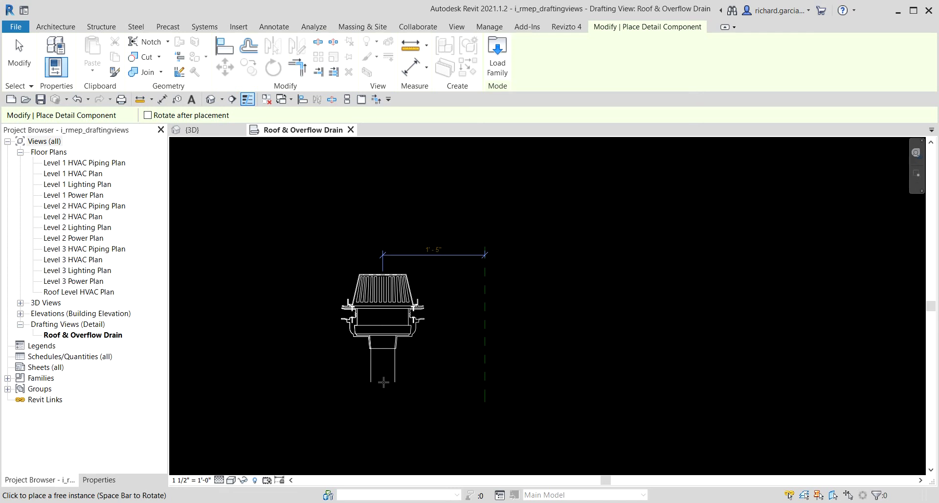
pyautogui.click(384, 382)
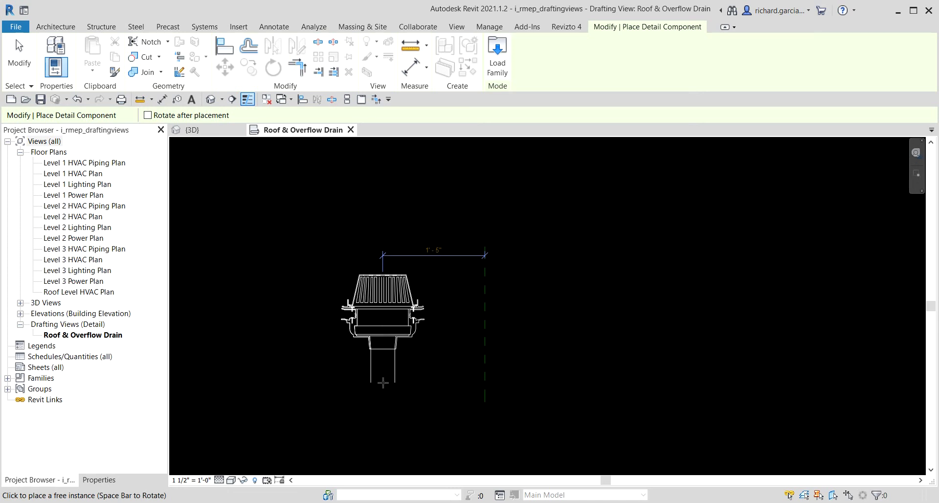
pyautogui.click(20, 55)
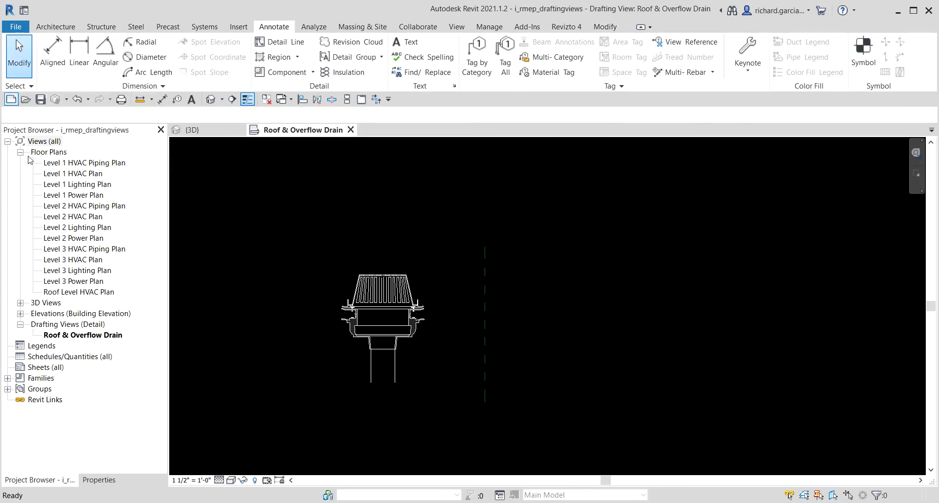
# Step: Set the distance between the roof drain and the reference plane to 380 mm
pyautogui.scroll(2, 406, 344)
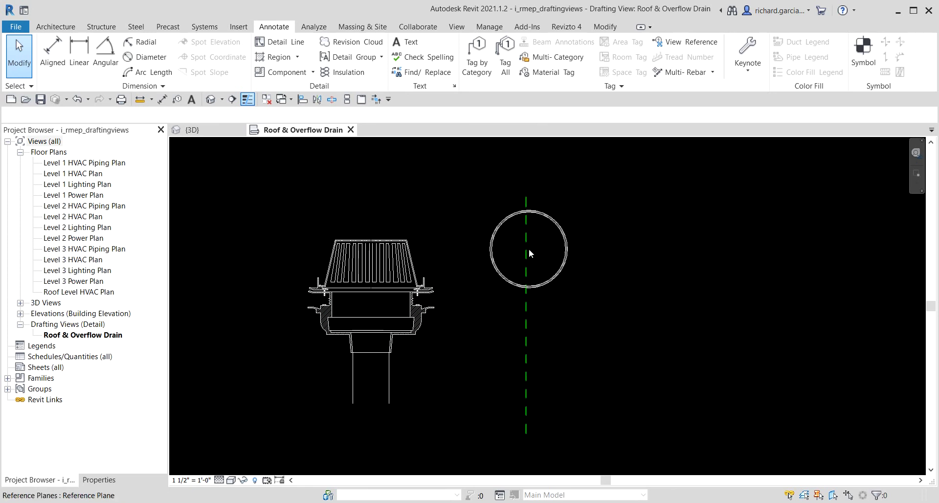
pyautogui.click(417, 291)
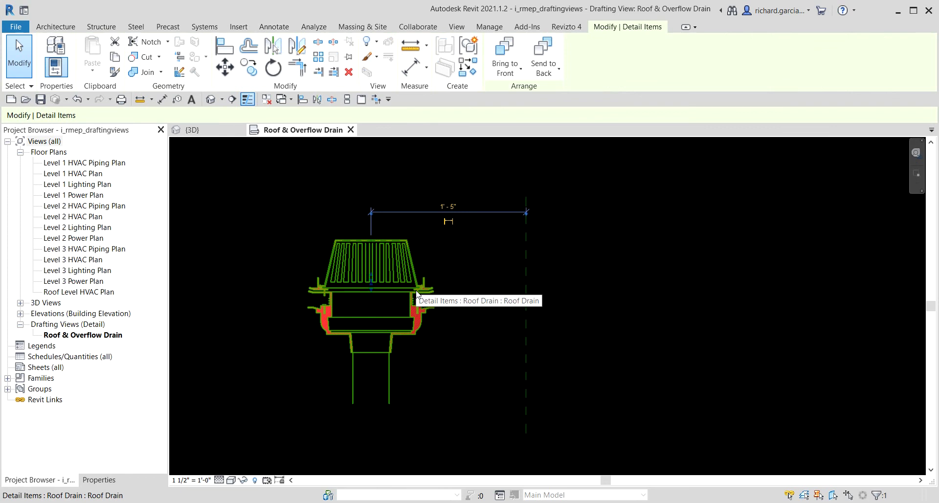
pyautogui.click(454, 211)
pyautogui.write('380')
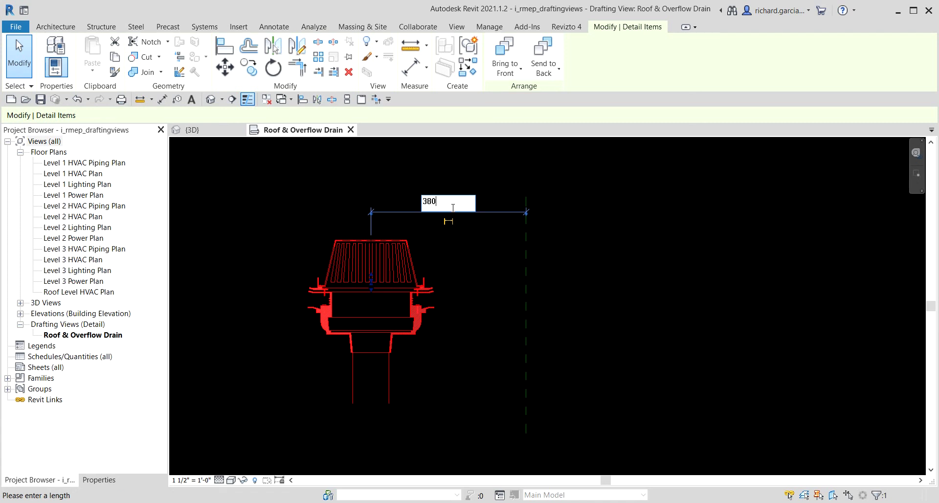
pyautogui.write('MM')
pyautogui.press('Return')
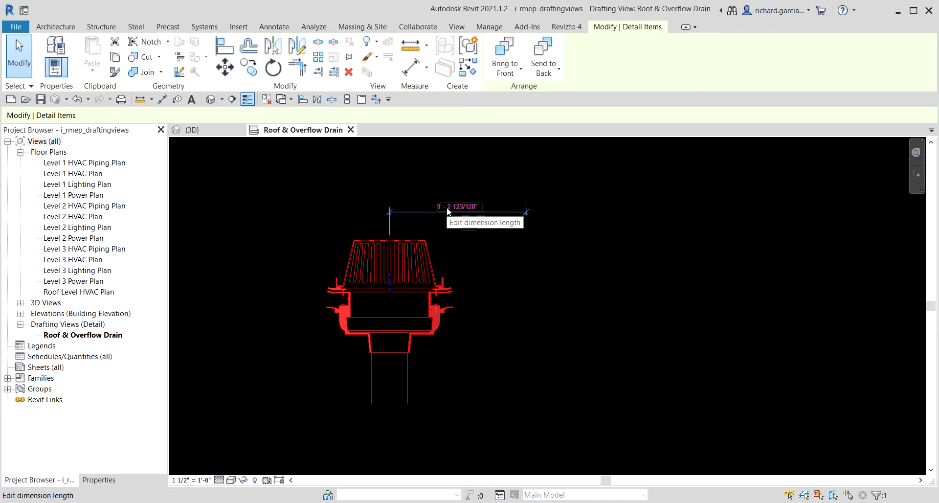
pyautogui.click(678, 275)
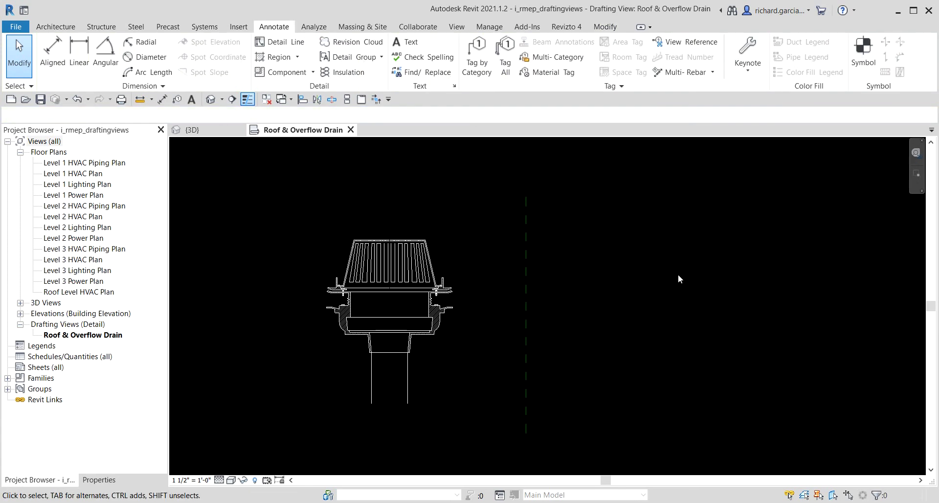
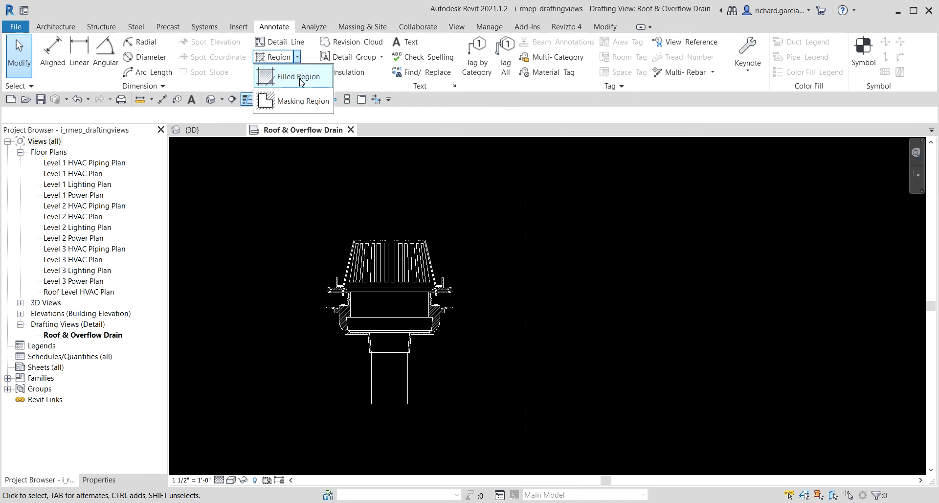
# Step: Start a filled region with thin lines and sketch a horizontal boundary line about 10 1/2" long from under the drain's flange to the reference plane
pyautogui.click(298, 77)
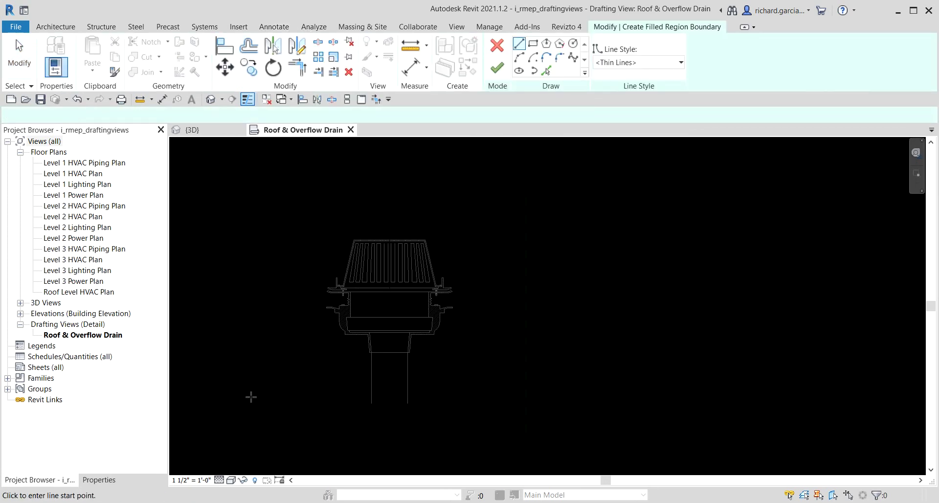
pyautogui.click(669, 31)
pyautogui.click(669, 30)
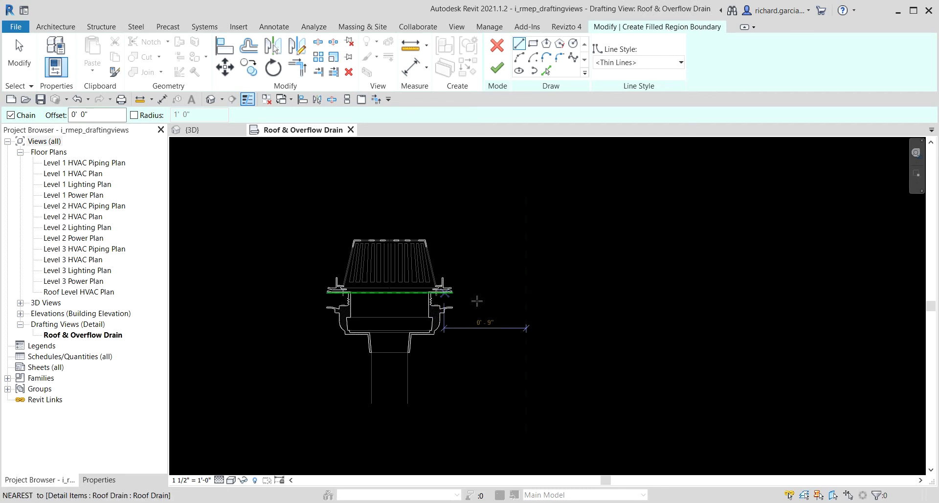
pyautogui.scroll(3, 478, 299)
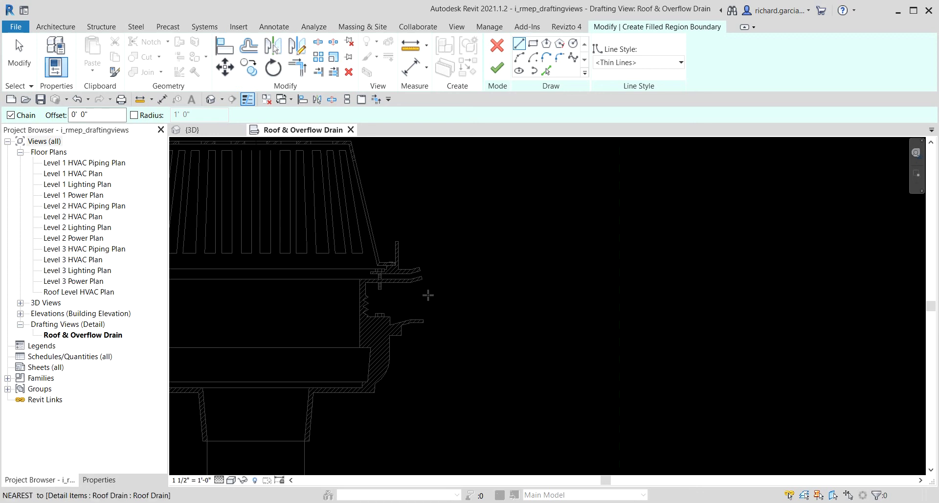
pyautogui.scroll(2, 429, 294)
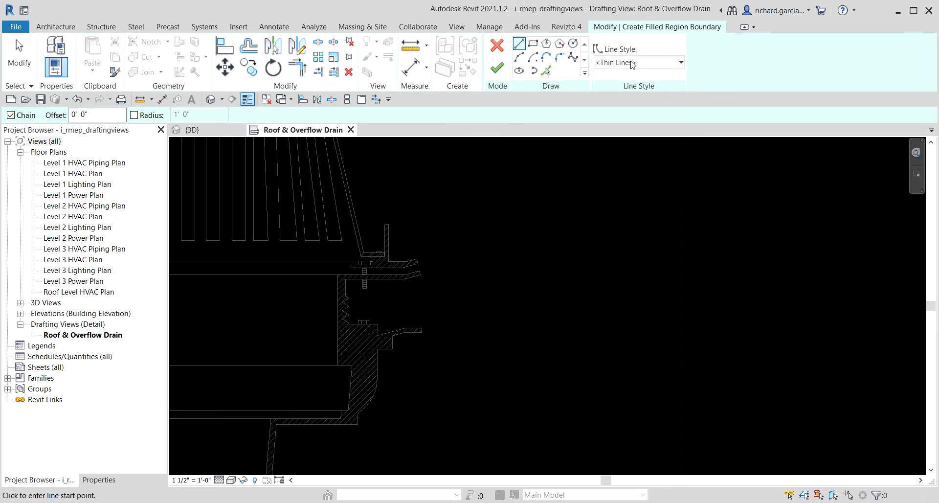
pyautogui.click(632, 64)
pyautogui.scroll(3, 452, 258)
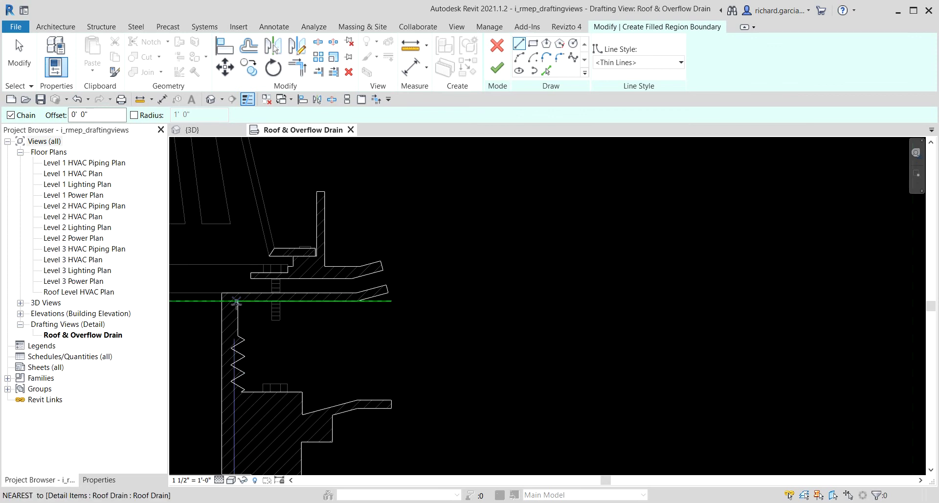
pyautogui.click(236, 301)
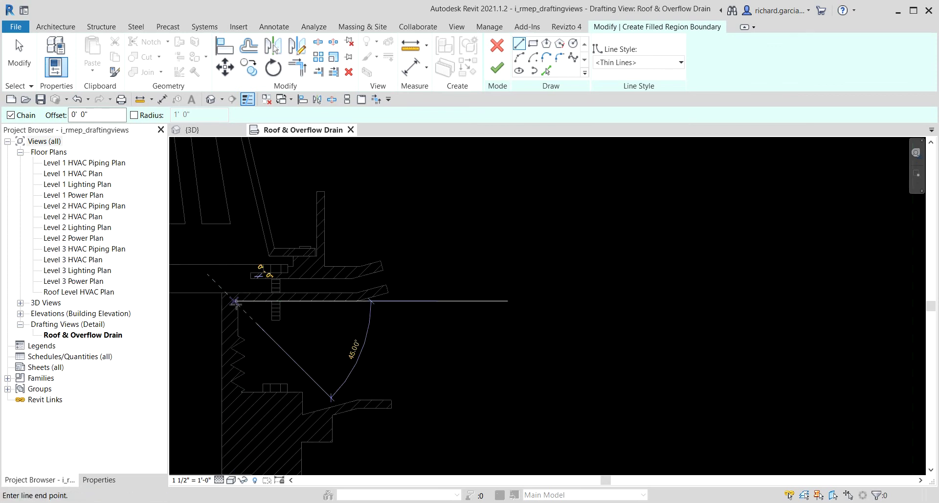
pyautogui.scroll(-4, 566, 345)
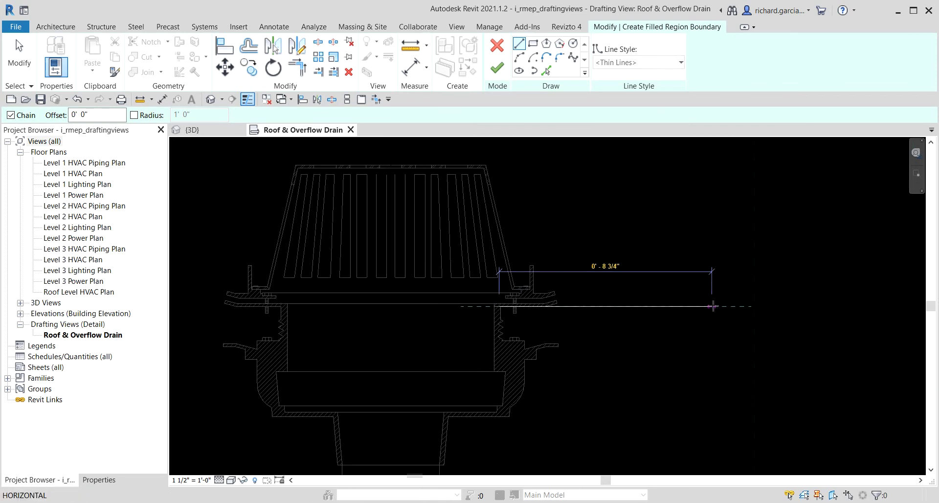
pyautogui.click(754, 306)
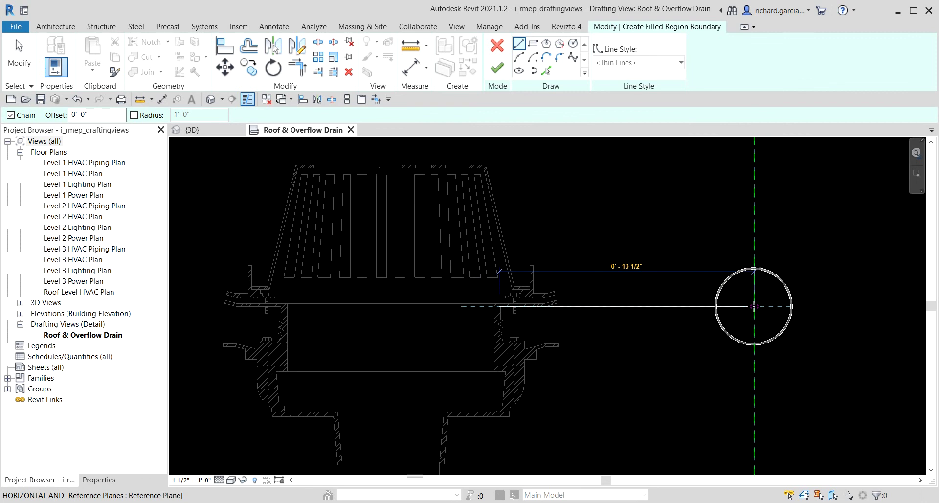
pyautogui.click(754, 306)
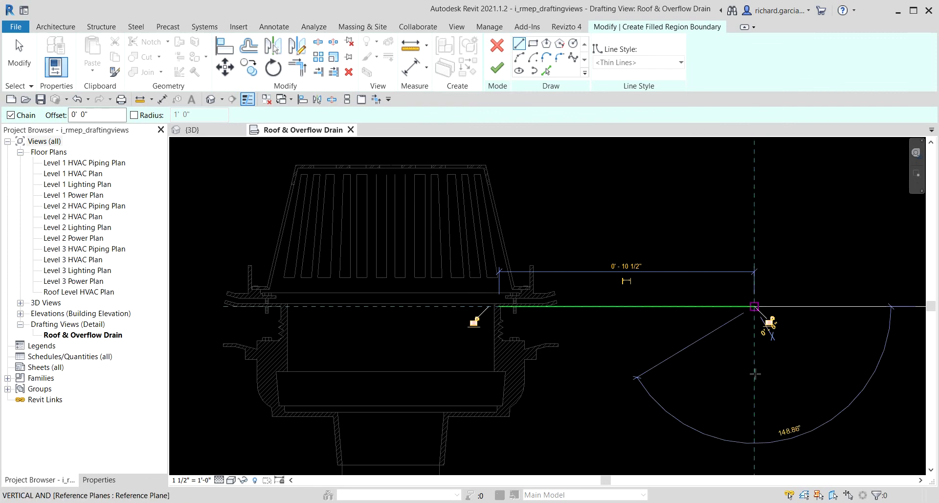
# Step: Continue the filled region boundary with a 50 mm vertical line down along the reference plane
pyautogui.write('50')
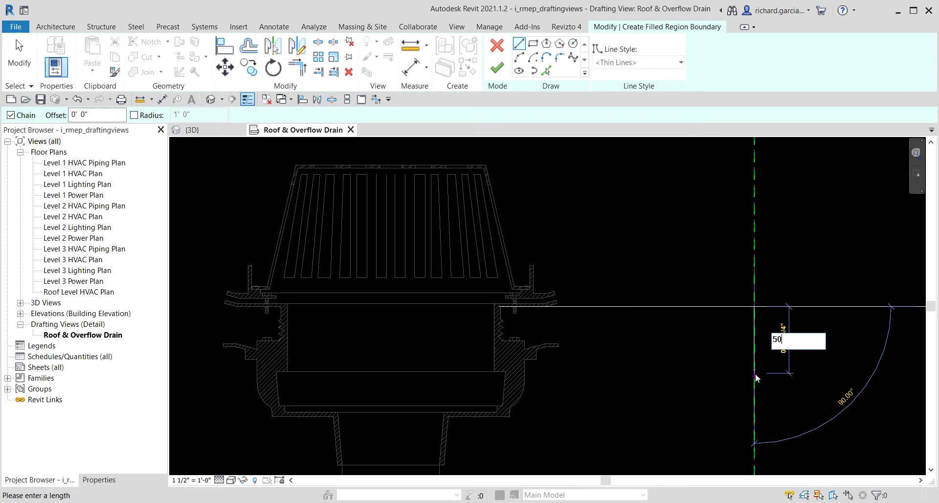
pyautogui.write('mm')
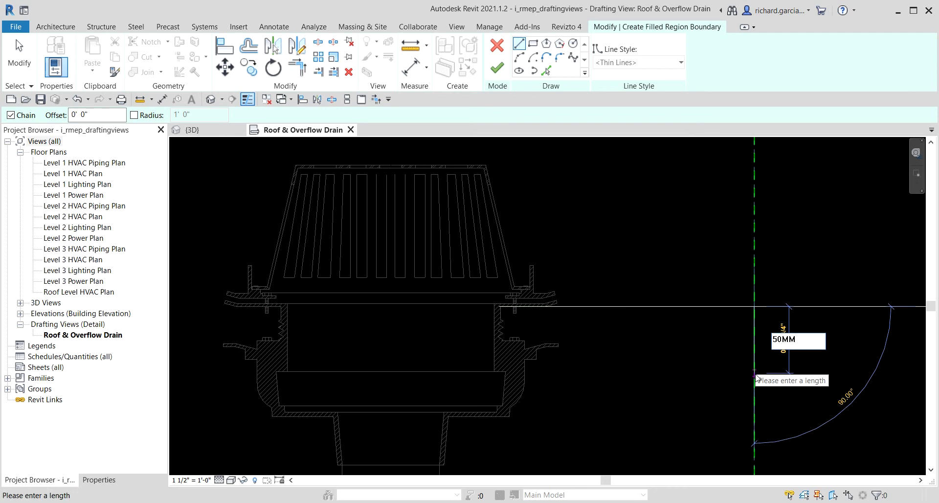
pyautogui.press('Return')
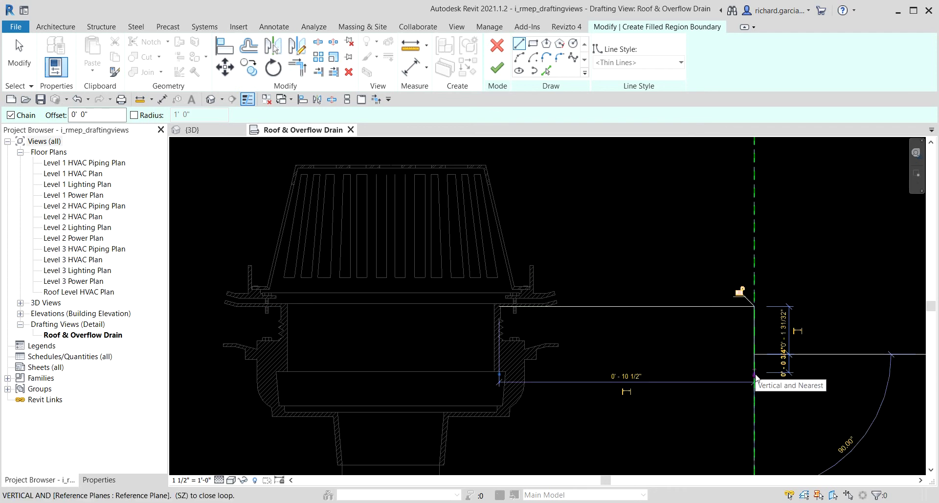
# Step: Continue the boundary with a horizontal line about 8 1/4" long from the reference plane back to below the drain's lower flange
pyautogui.scroll(3, 648, 397)
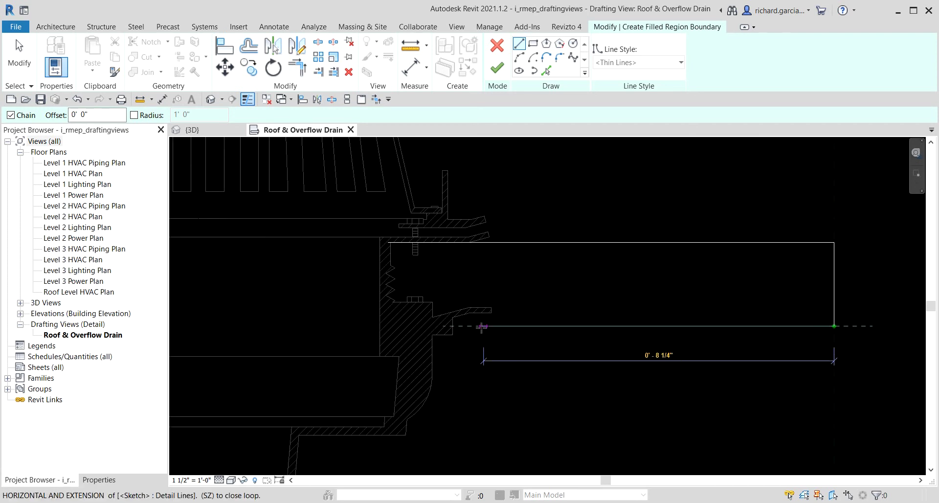
pyautogui.scroll(2, 495, 327)
pyautogui.scroll(1, 496, 328)
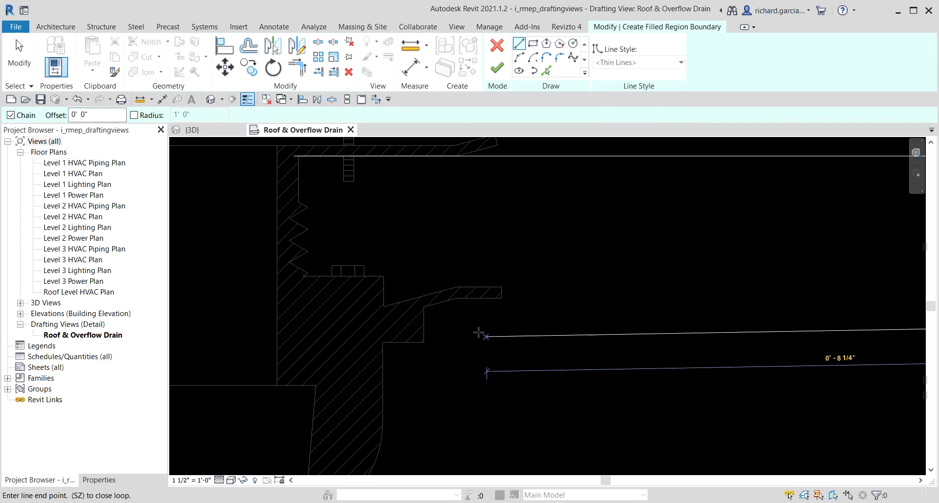
pyautogui.press('Escape')
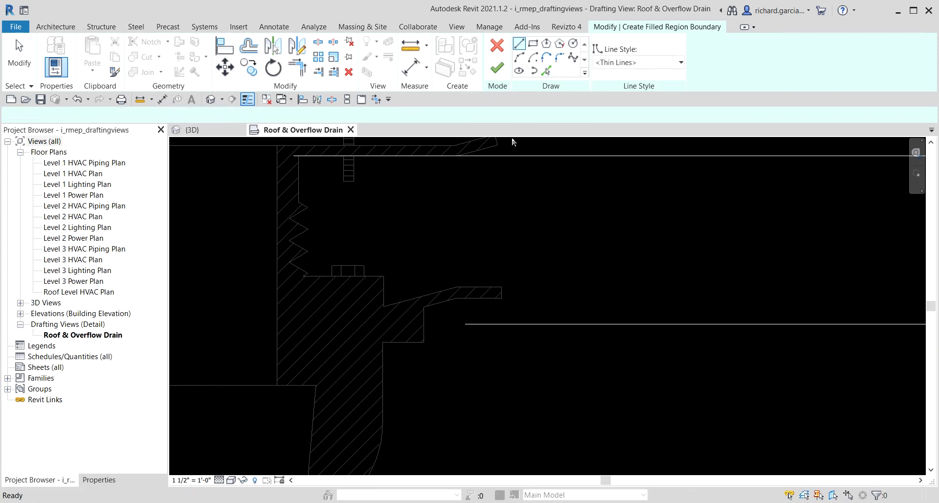
pyautogui.press('Escape')
# Step: Sketch a vertical boundary line down from the lower flange's outer tip and trim it to a corner with the bottom boundary line
pyautogui.click(549, 71)
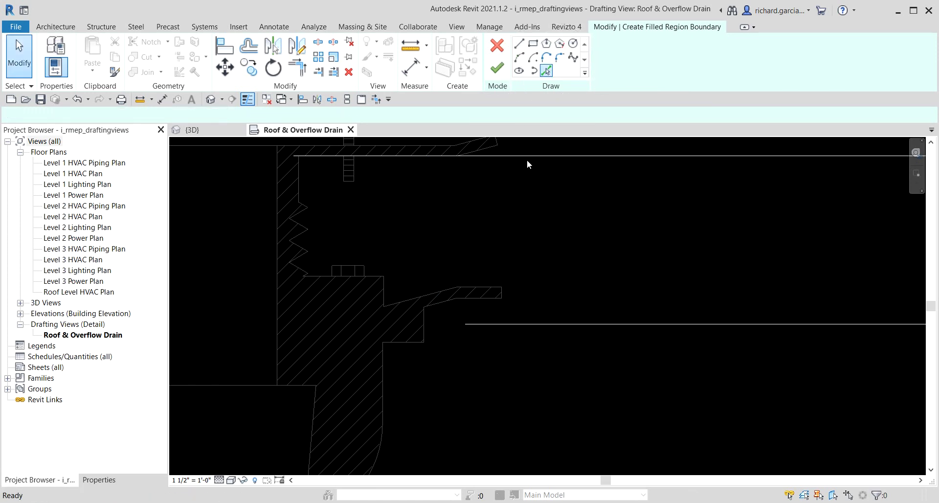
pyautogui.scroll(2, 509, 278)
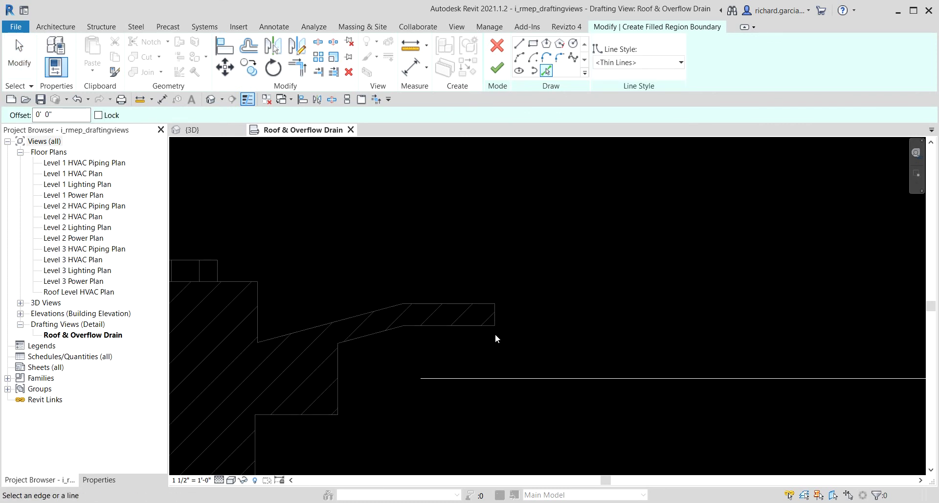
pyautogui.click(519, 43)
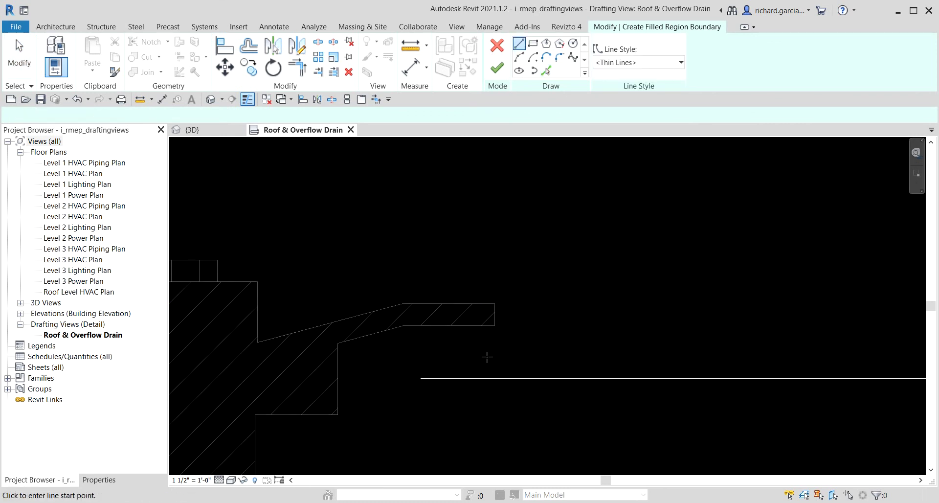
pyautogui.click(494, 304)
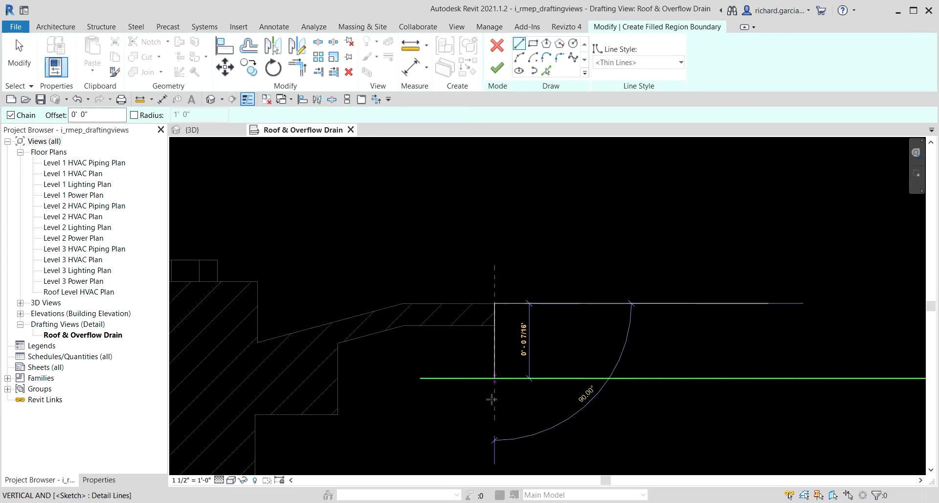
pyautogui.click(297, 68)
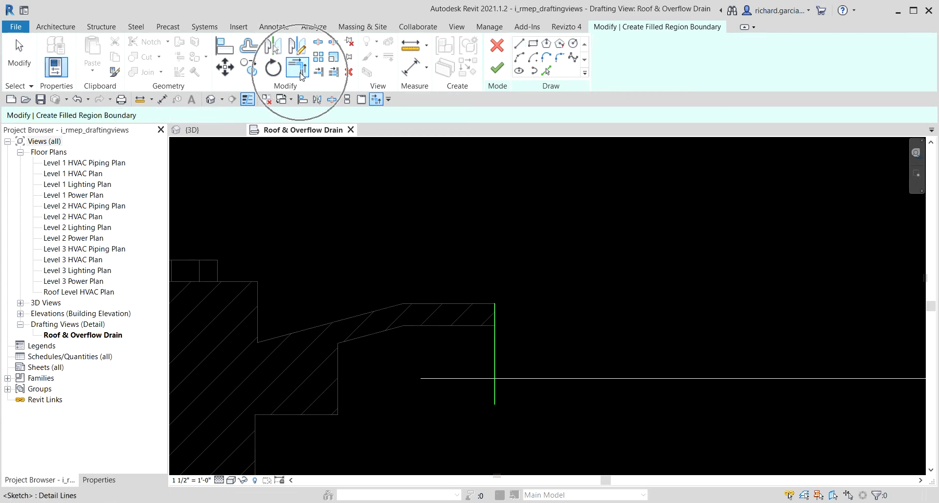
pyautogui.click(521, 378)
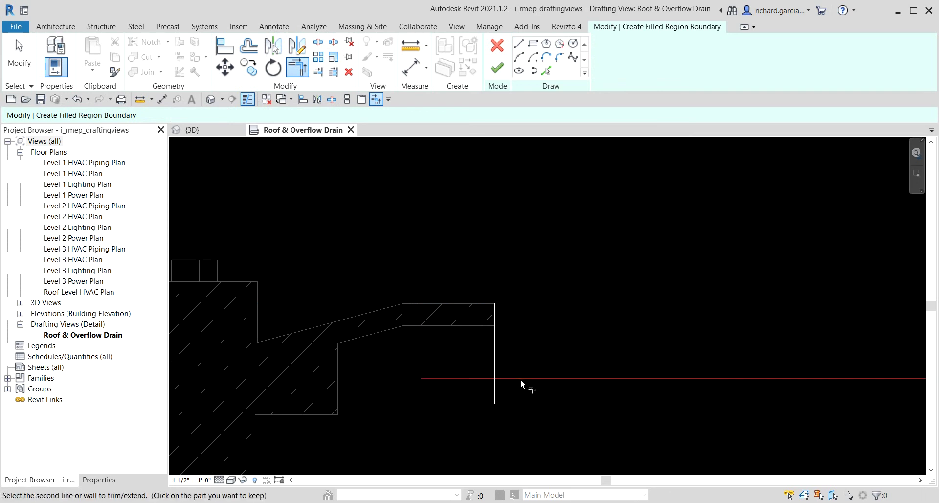
pyautogui.click(495, 336)
# Step: Sketch a horizontal boundary line from the lower flange's outer tip along its top edge into the drain body
pyautogui.click(519, 44)
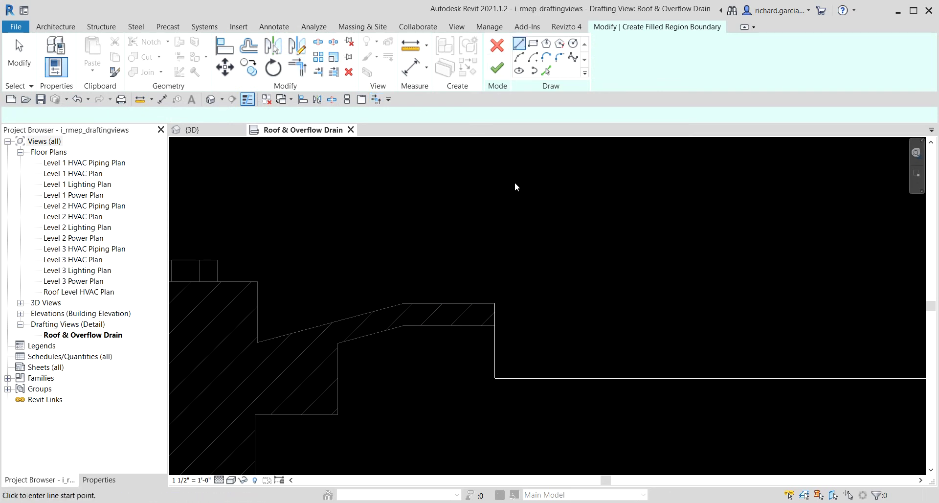
pyautogui.click(494, 302)
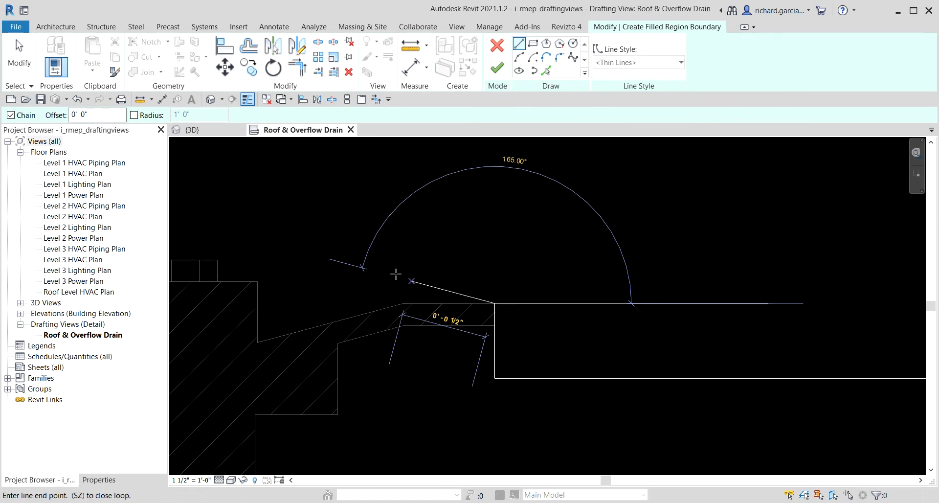
pyautogui.scroll(-2, 391, 275)
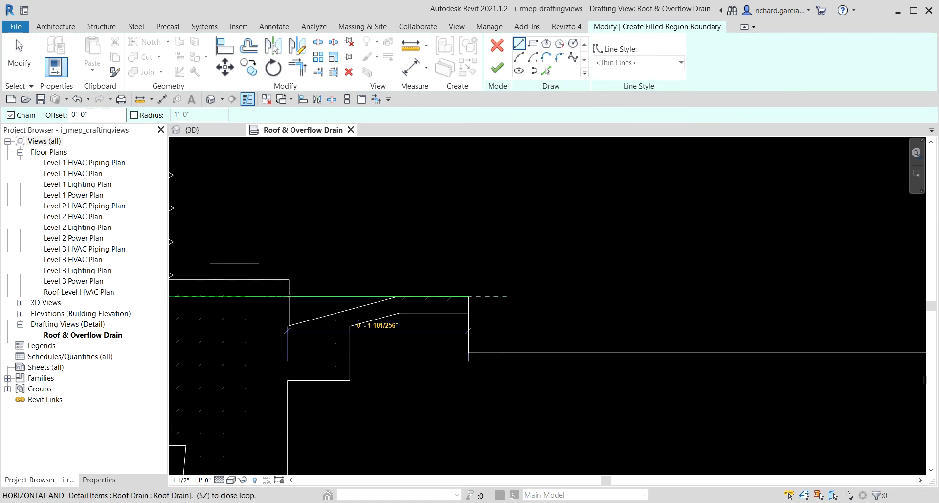
pyautogui.click(253, 295)
pyautogui.press('Escape')
# Step: Sketch a vertical boundary line along the drain body's outer side edge, extending up past the top boundary line
pyautogui.scroll(2, 291, 295)
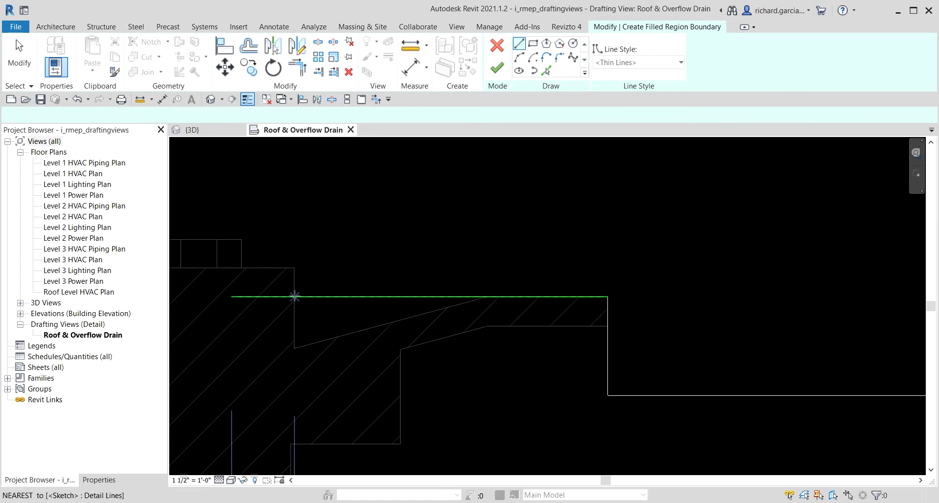
pyautogui.moveTo(297, 268); pyautogui.dragTo(364, 300, button='middle')
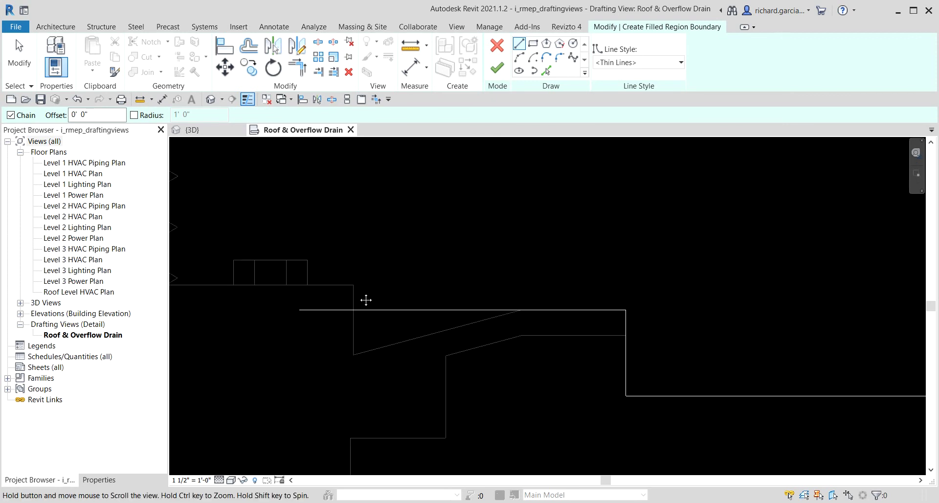
pyautogui.scroll(-2, 360, 283)
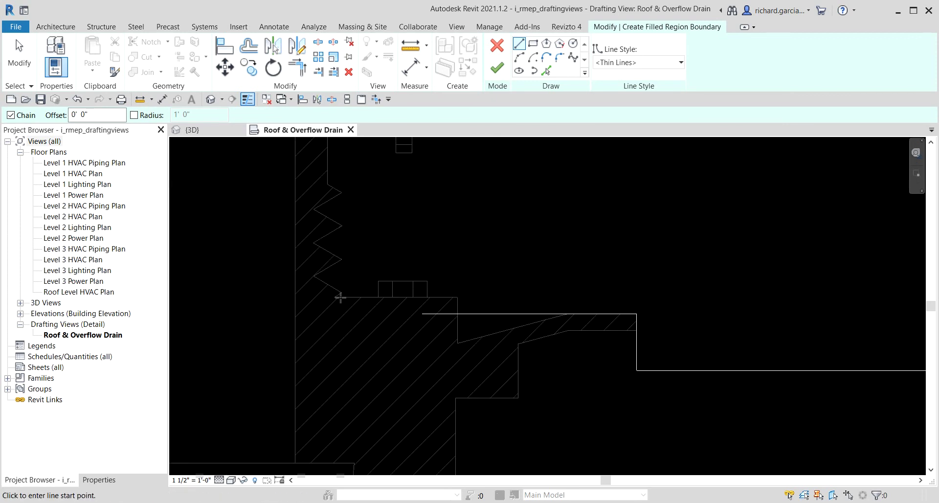
pyautogui.scroll(-2, 340, 304)
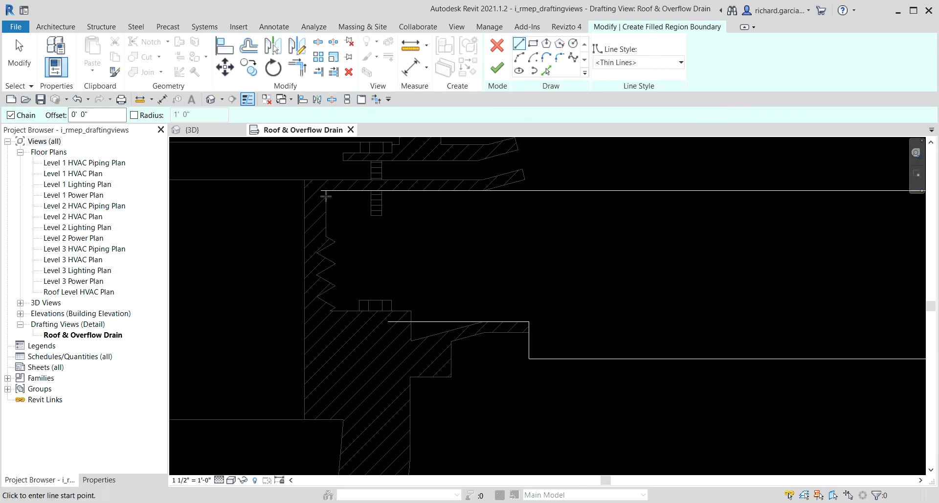
pyautogui.scroll(2, 327, 232)
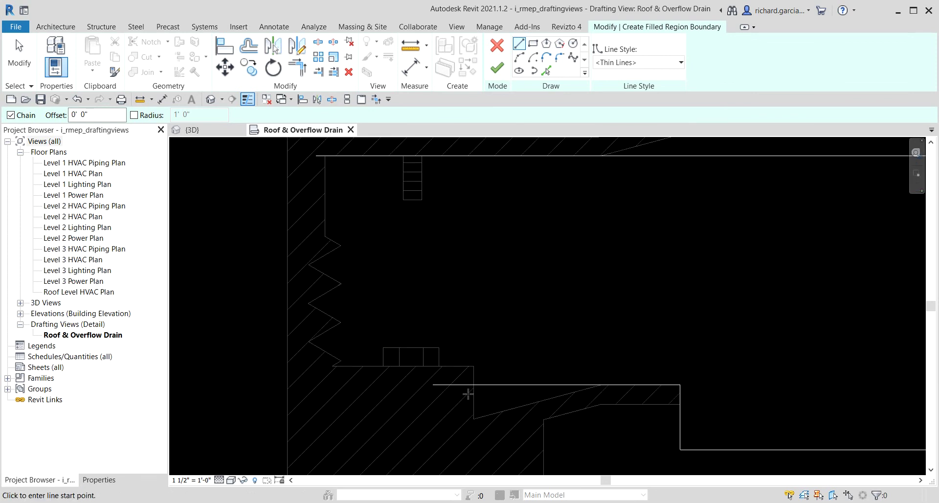
pyautogui.scroll(-3, 495, 325)
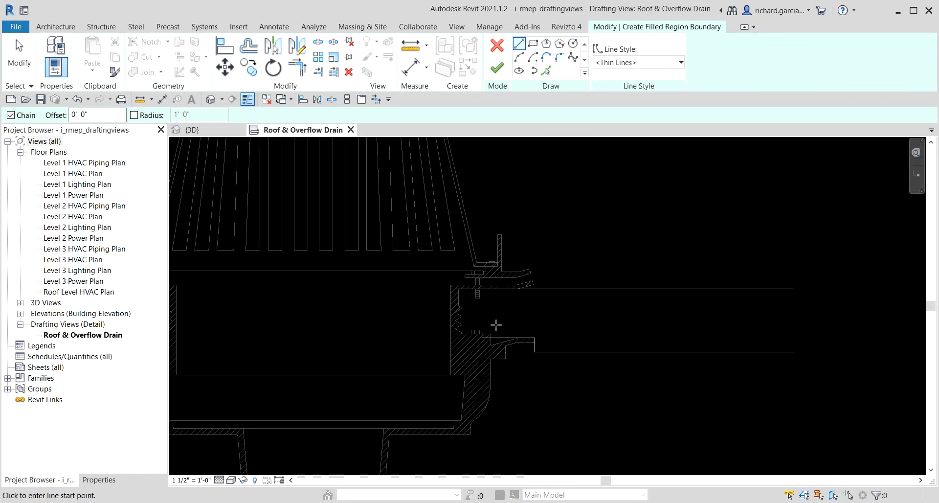
pyautogui.scroll(3, 496, 325)
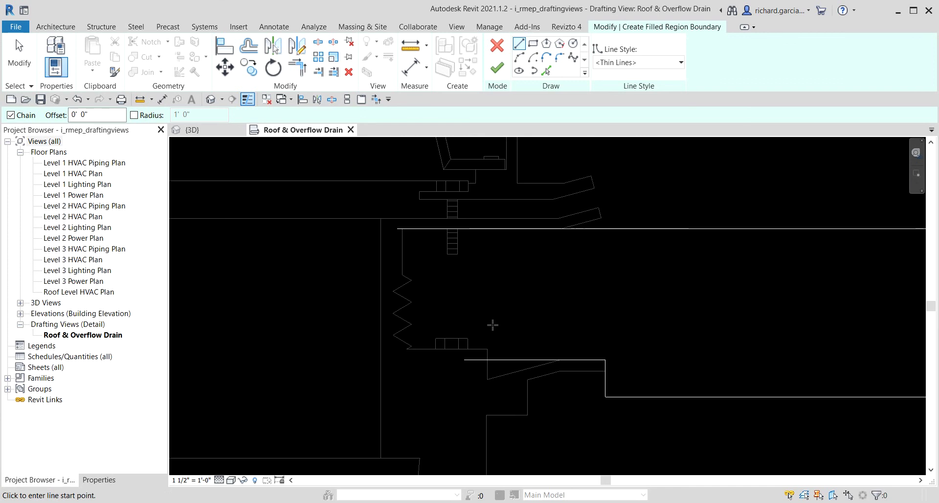
pyautogui.click(456, 227)
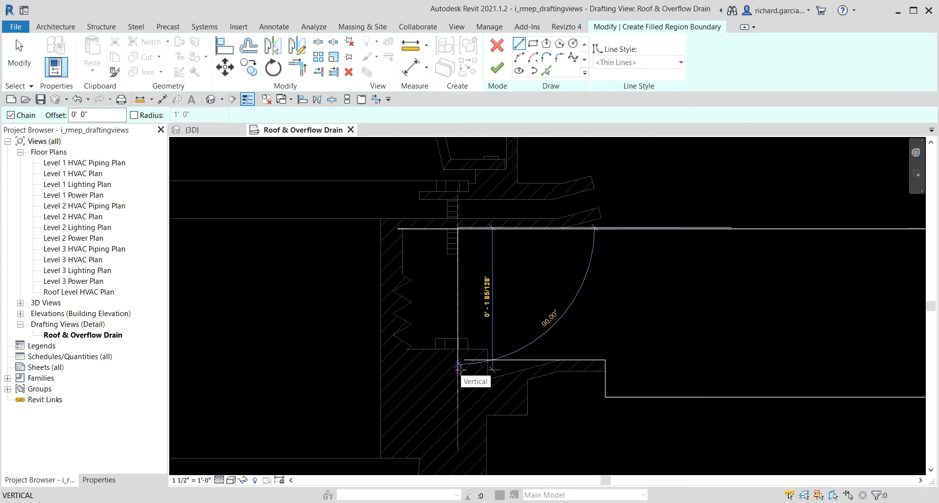
pyautogui.press('Escape')
pyautogui.click(489, 350)
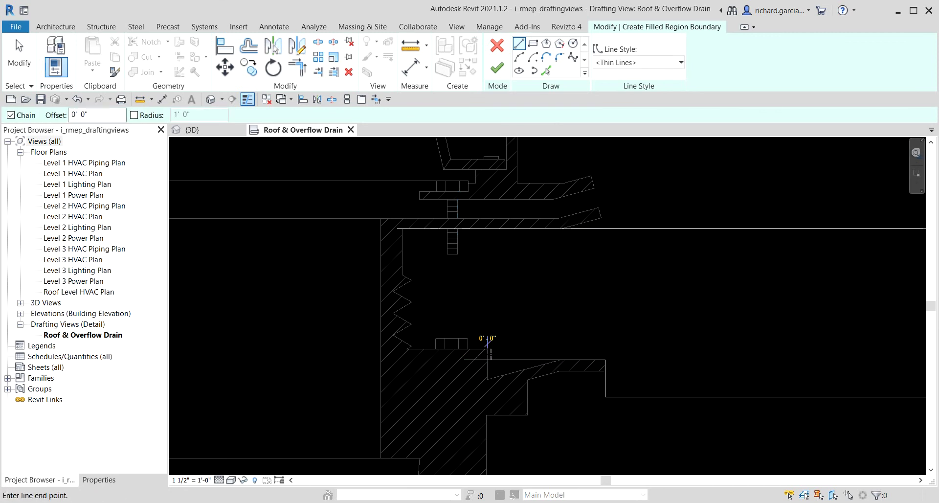
pyautogui.click(487, 207)
pyautogui.press('Escape')
pyautogui.press('Escape')
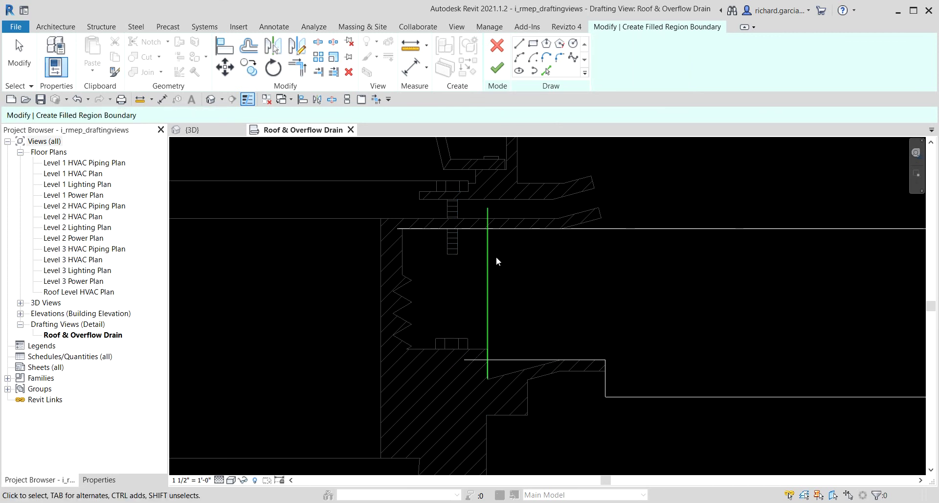
# Step: Trim the vertical line beside the drain body to corners with the top boundary line and the short line along the flange
pyautogui.press('t')
pyautogui.press('r')
pyautogui.click(488, 240)
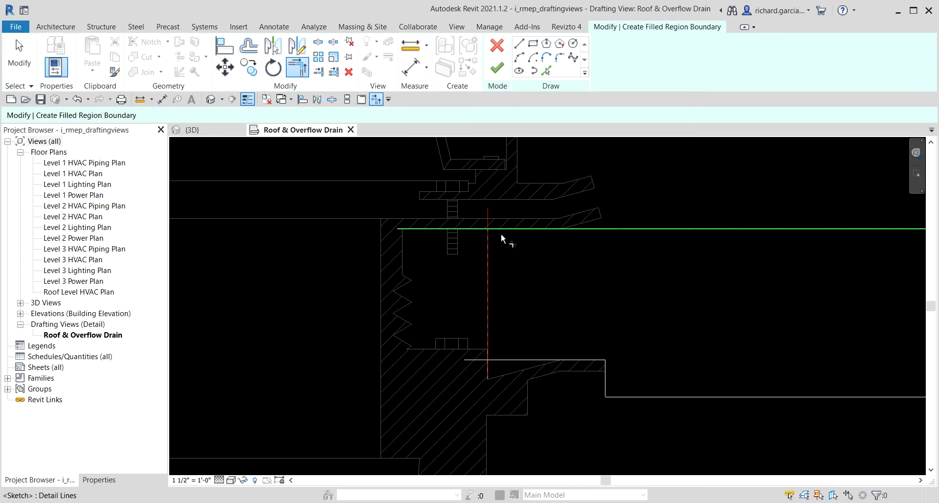
pyautogui.click(502, 230)
pyautogui.click(521, 359)
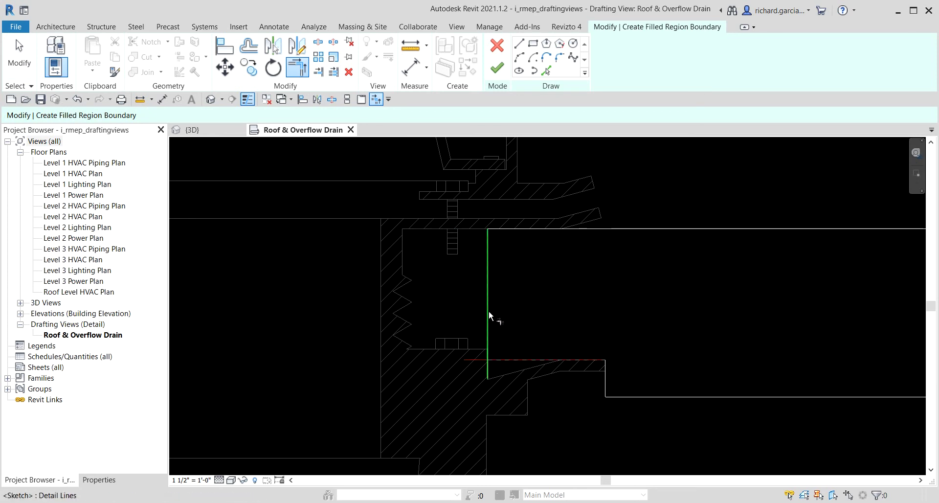
pyautogui.click(488, 310)
pyautogui.scroll(-4, 503, 254)
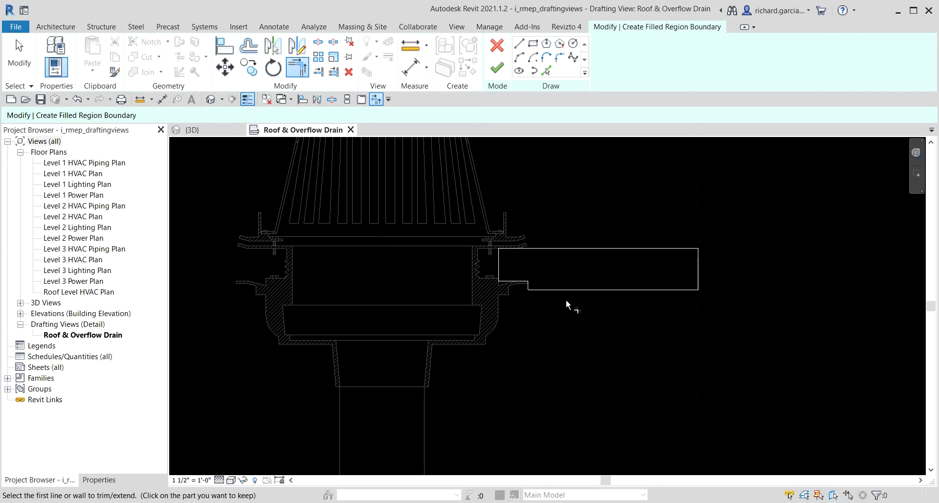
# Step: Change the line style of the region's top boundary line to <Invisible lines>
pyautogui.click(20, 57)
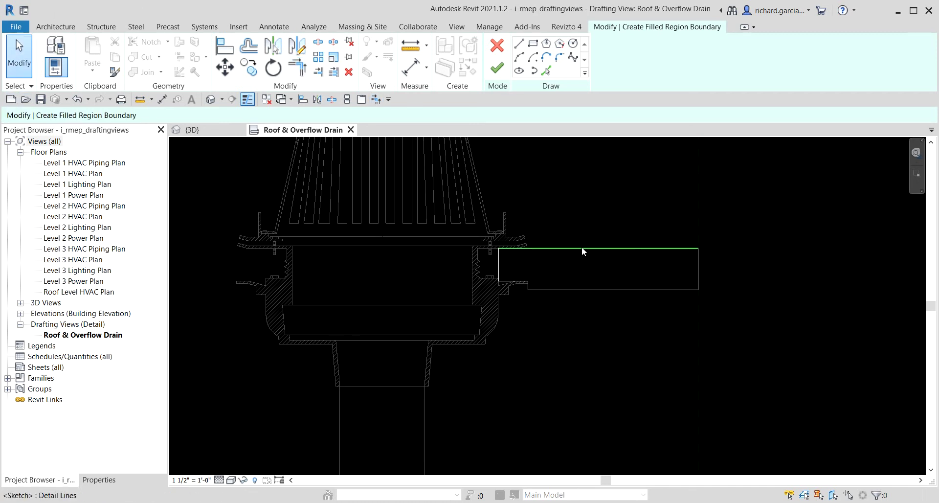
pyautogui.click(582, 248)
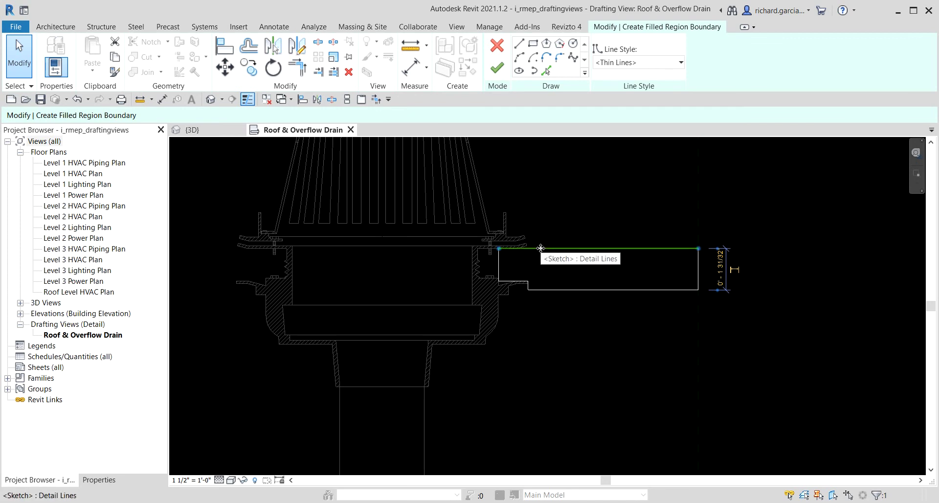
pyautogui.click(653, 67)
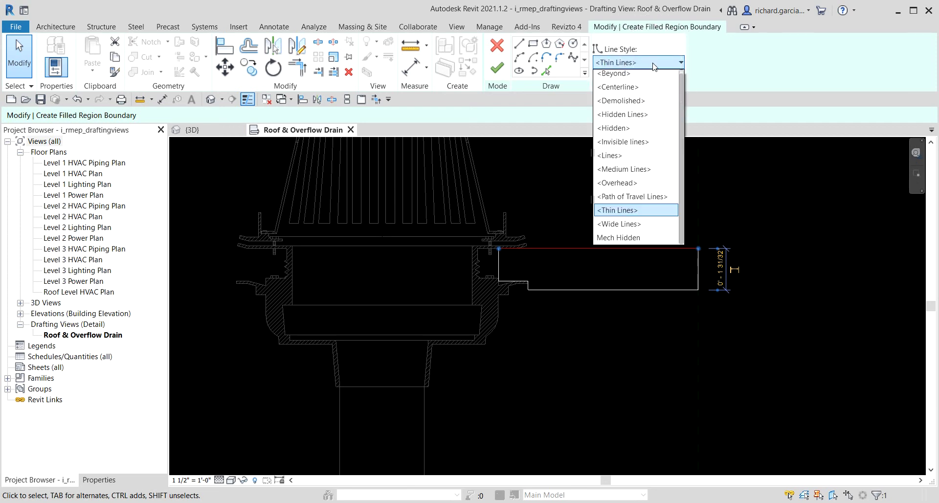
pyautogui.click(631, 147)
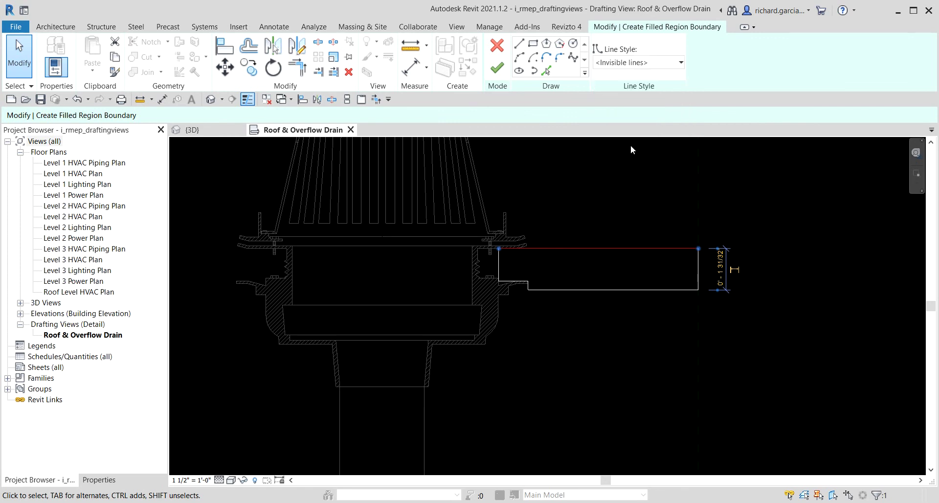
pyautogui.click(645, 219)
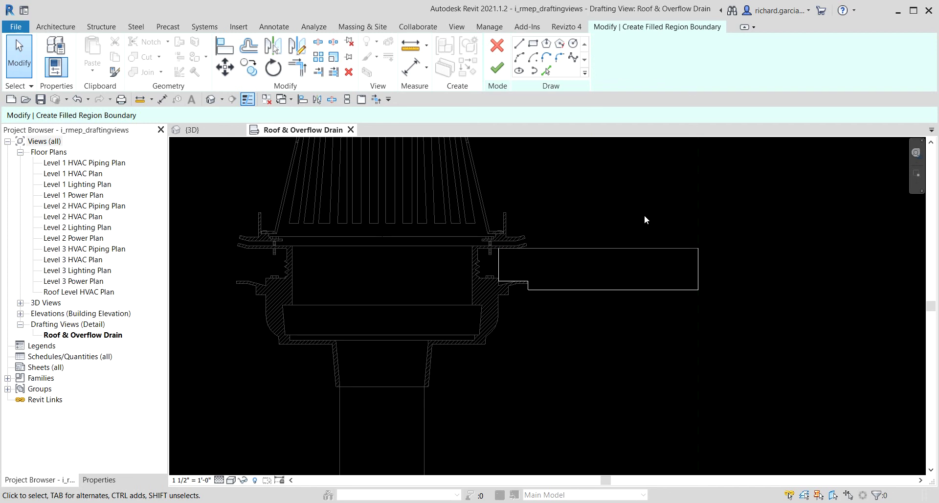
# Step: Set the filled region's type to Ortho Crosshatch - Small
pyautogui.click(99, 480)
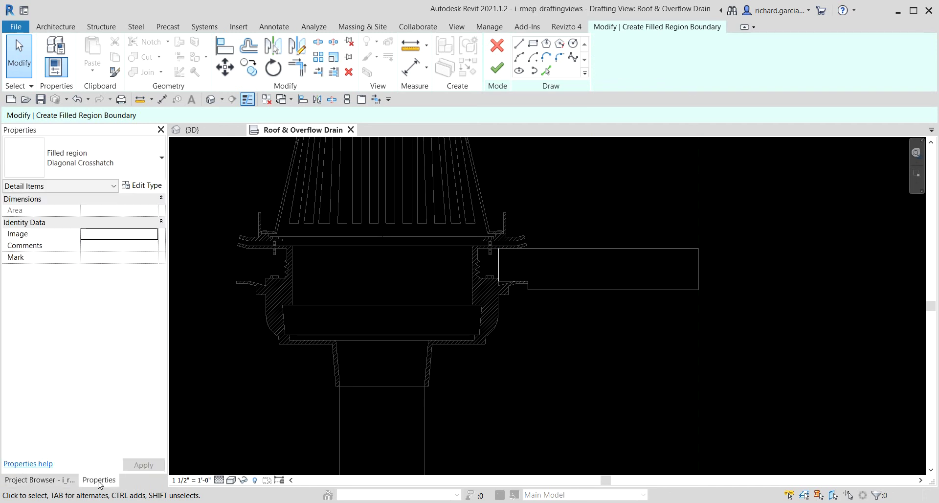
pyautogui.click(84, 169)
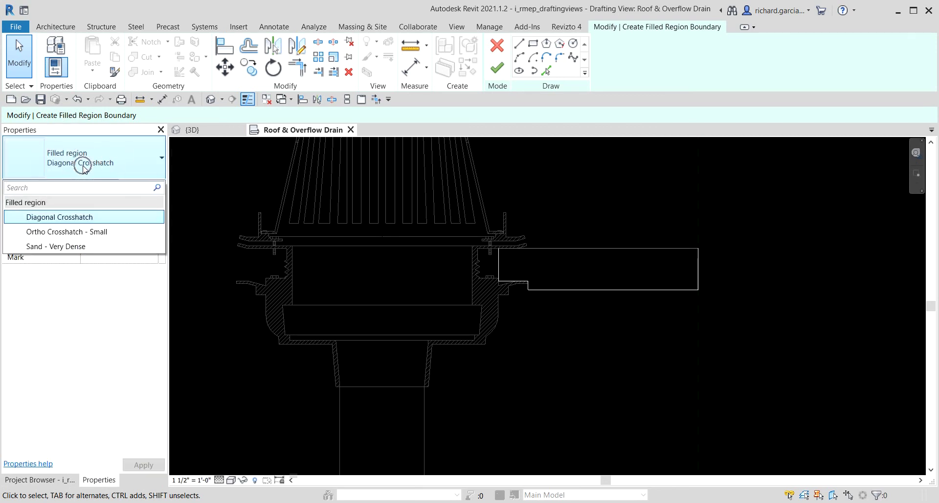
pyautogui.click(86, 235)
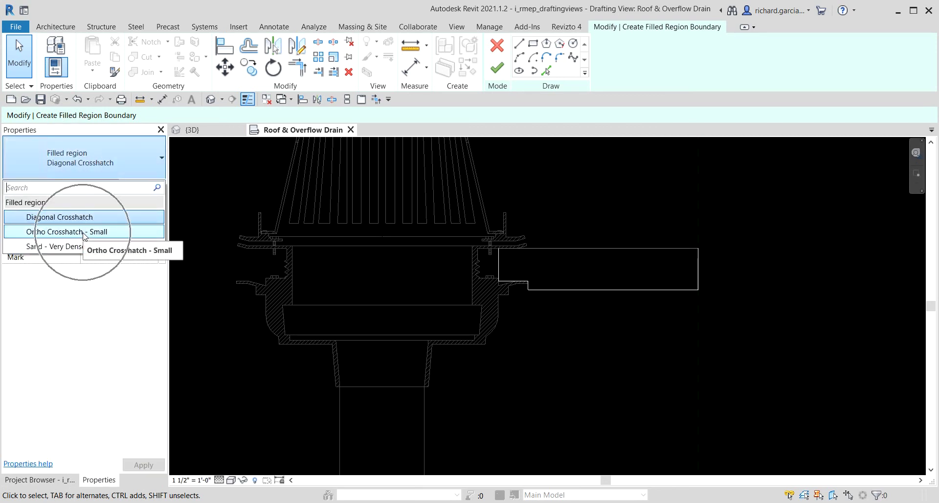
pyautogui.click(572, 263)
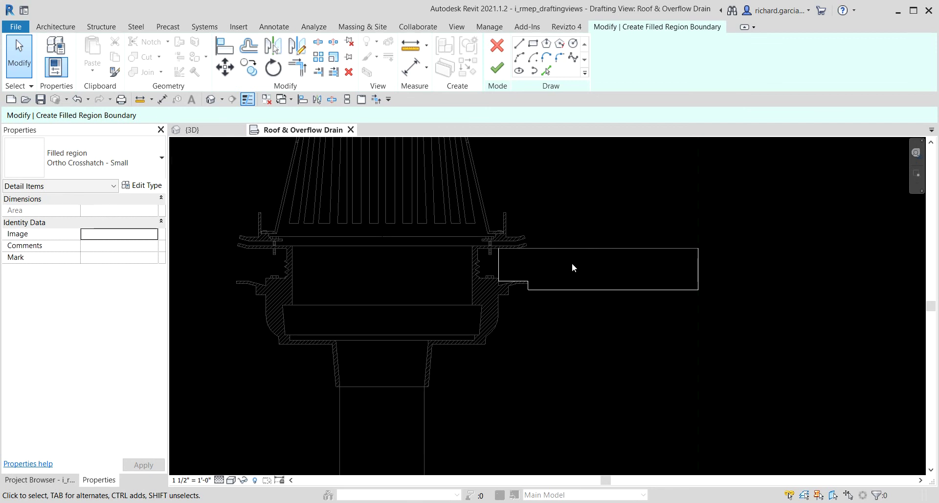
pyautogui.moveTo(750, 224); pyautogui.dragTo(689, 227, button='middle')
pyautogui.scroll(2, 675, 230)
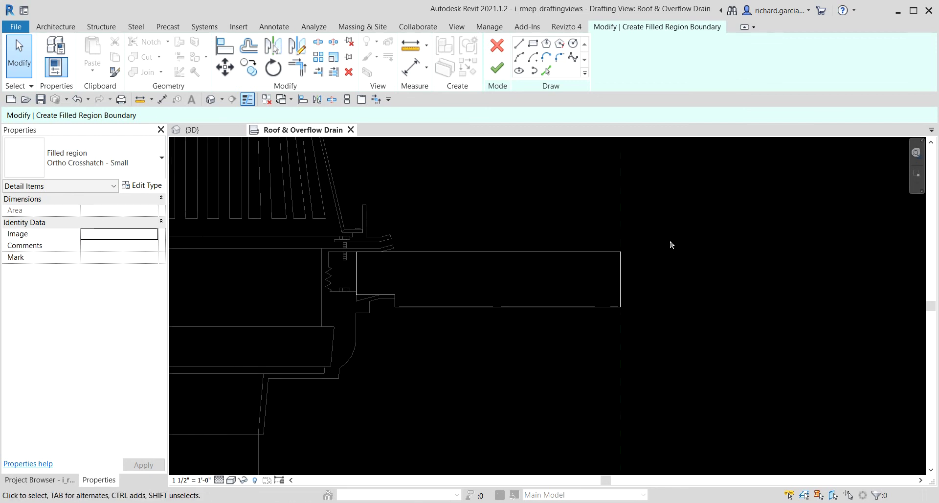
# Step: Change the line style of the region's outer vertical boundary line, on the reference plane, to <Invisible lines>
pyautogui.click(622, 272)
pyautogui.click(622, 272)
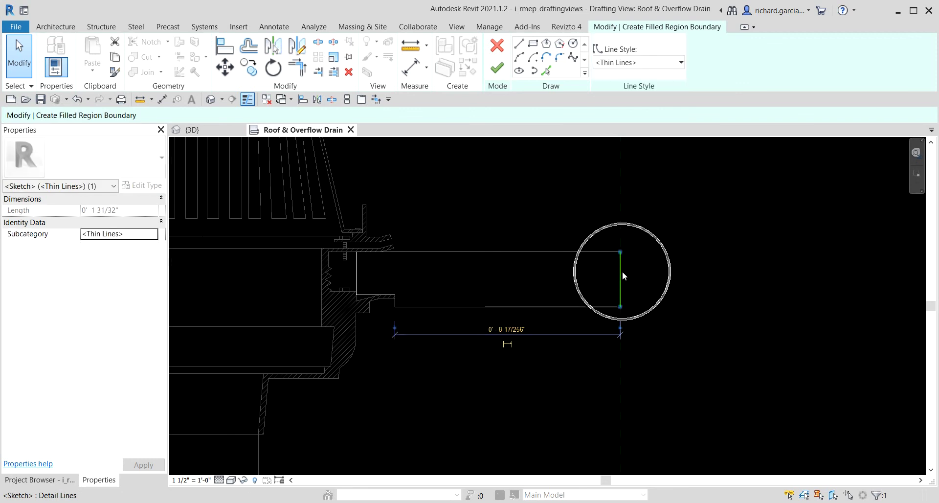
pyautogui.click(631, 62)
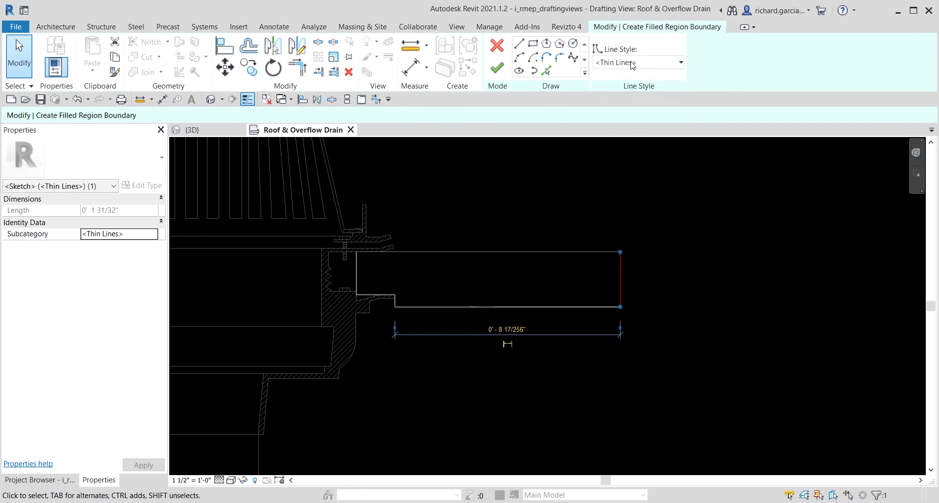
pyautogui.click(631, 62)
pyautogui.click(630, 145)
pyautogui.click(707, 263)
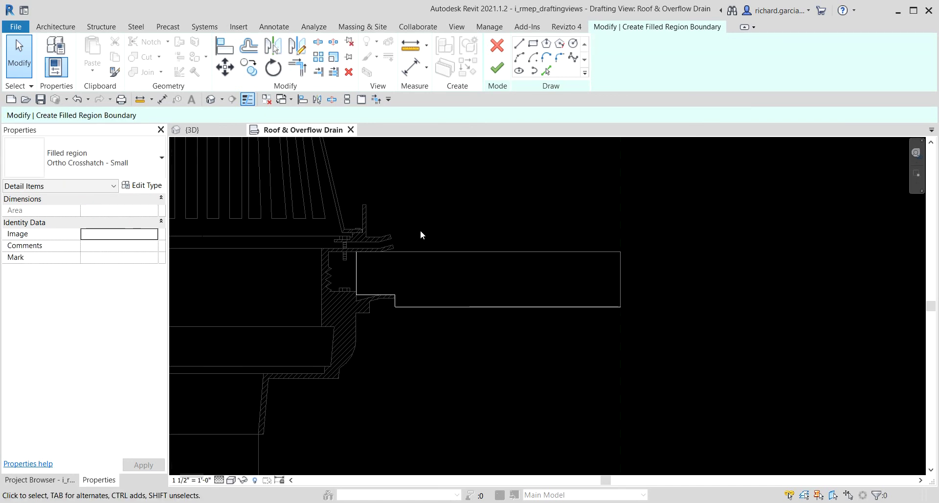
# Step: Finish the sketch of the Ortho Crosshatch - Small filled region and deselect it
pyautogui.click(78, 170)
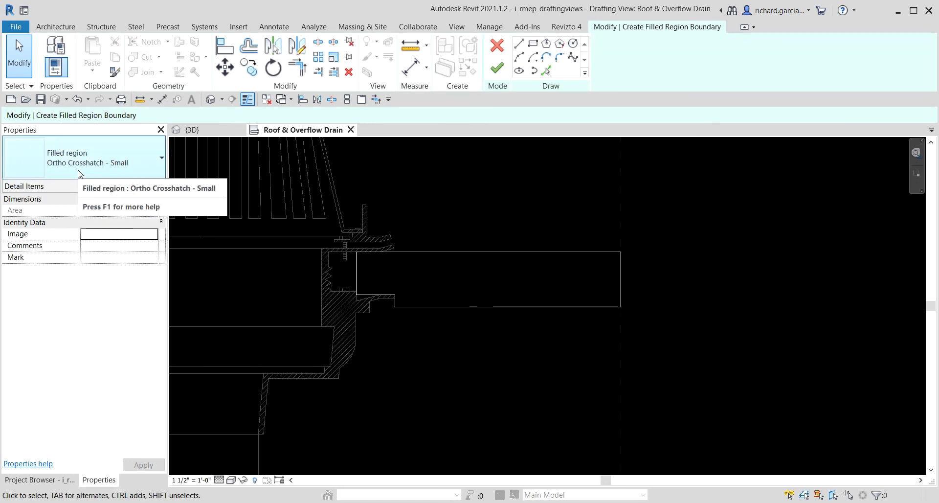
pyautogui.click(497, 69)
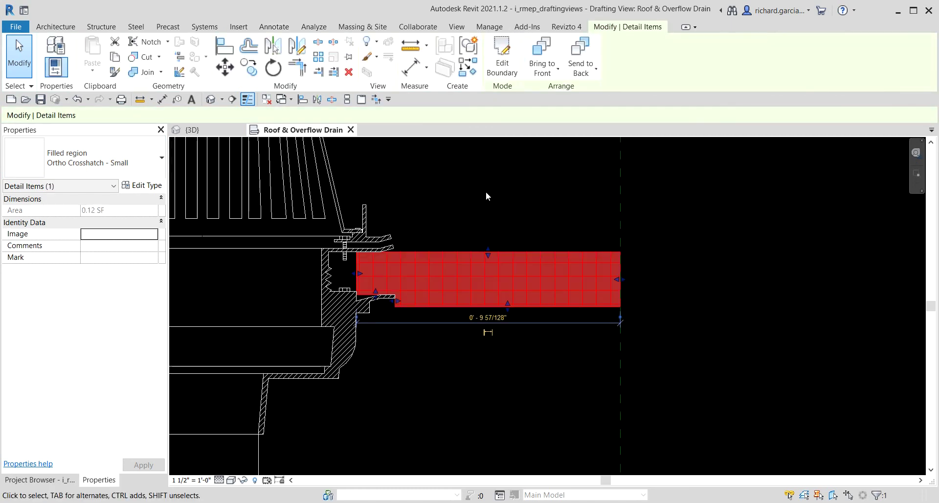
pyautogui.click(823, 216)
# Step: Start a new filled region and sketch a rectangle about 3/16" high on top of the crosshatched region, from near the flange tip to the reference plane
pyautogui.scroll(1, 553, 303)
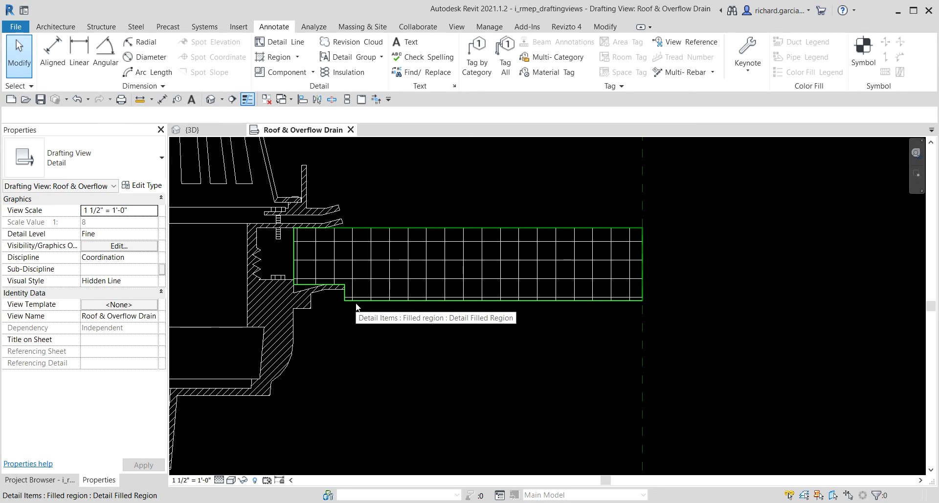
pyautogui.click(296, 58)
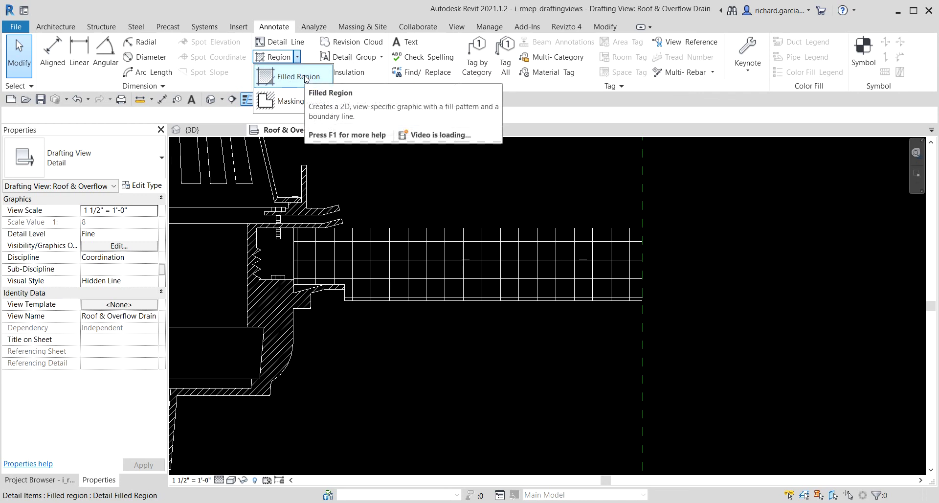
pyautogui.click(304, 78)
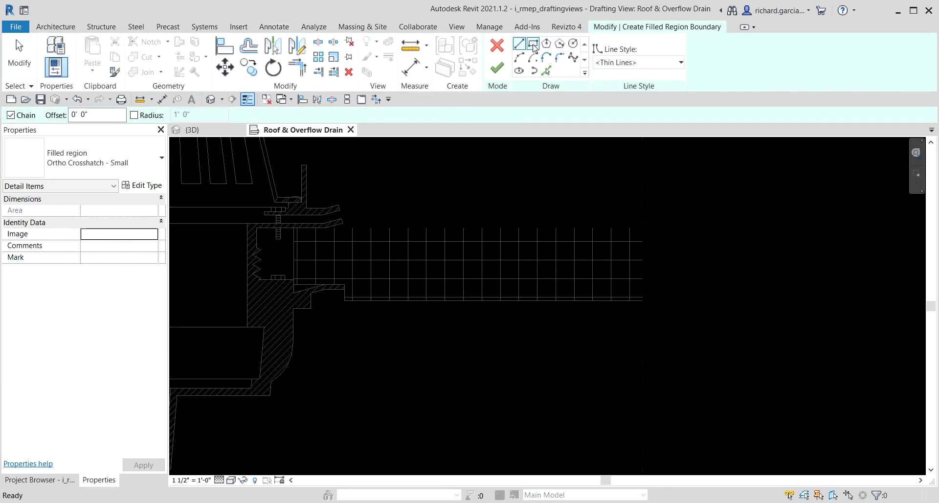
pyautogui.click(534, 44)
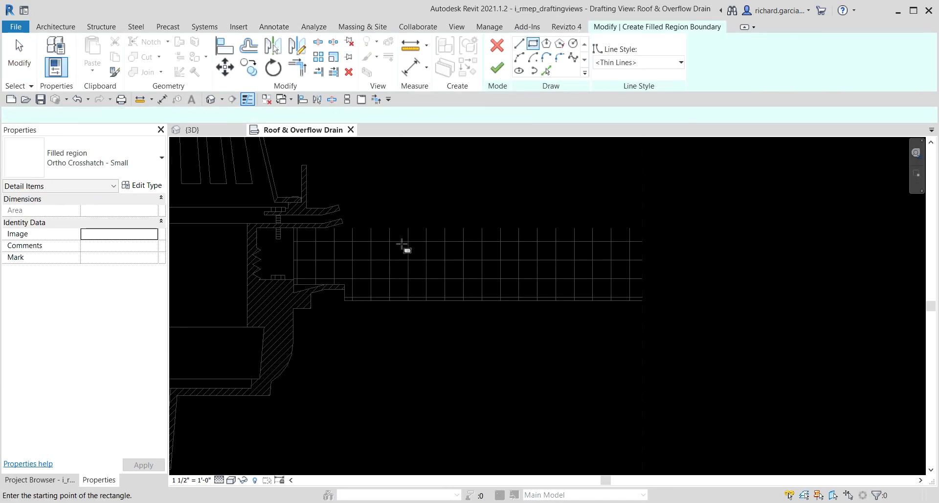
pyautogui.scroll(4, 381, 245)
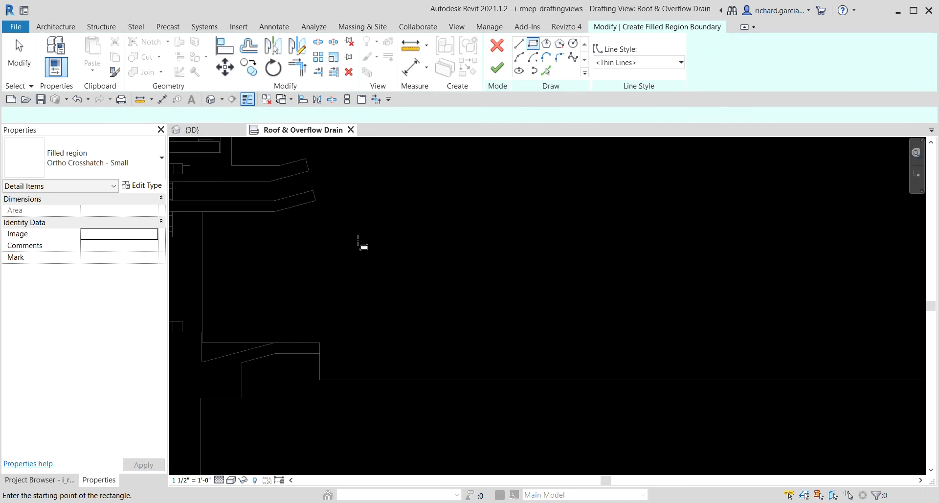
pyautogui.click(317, 211)
pyautogui.scroll(4, 621, 190)
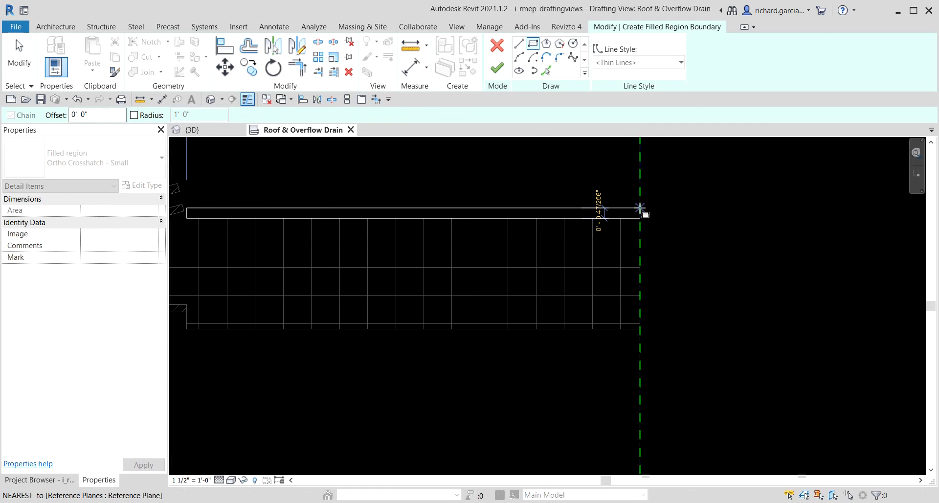
pyautogui.click(640, 209)
pyautogui.press('Escape')
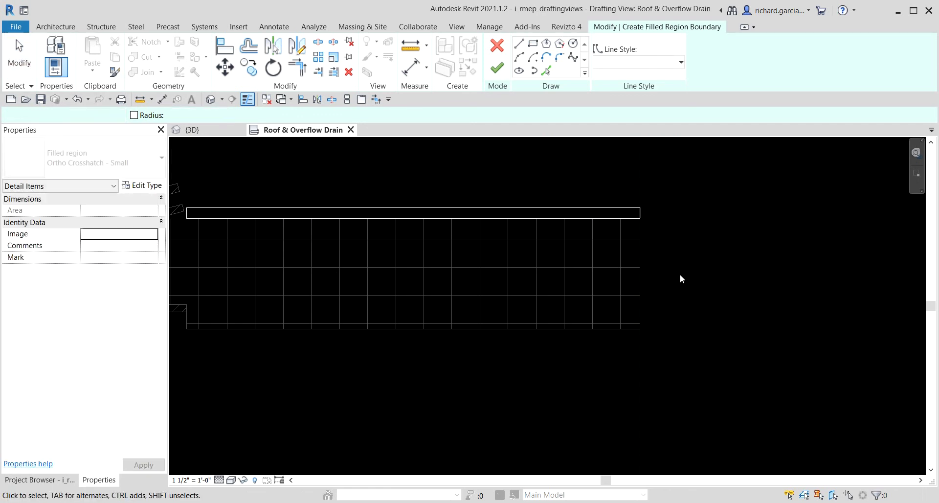
pyautogui.press('Escape')
# Step: Set the height of the rectangular boundary to 7mm by moving its top line
pyautogui.scroll(2, 641, 201)
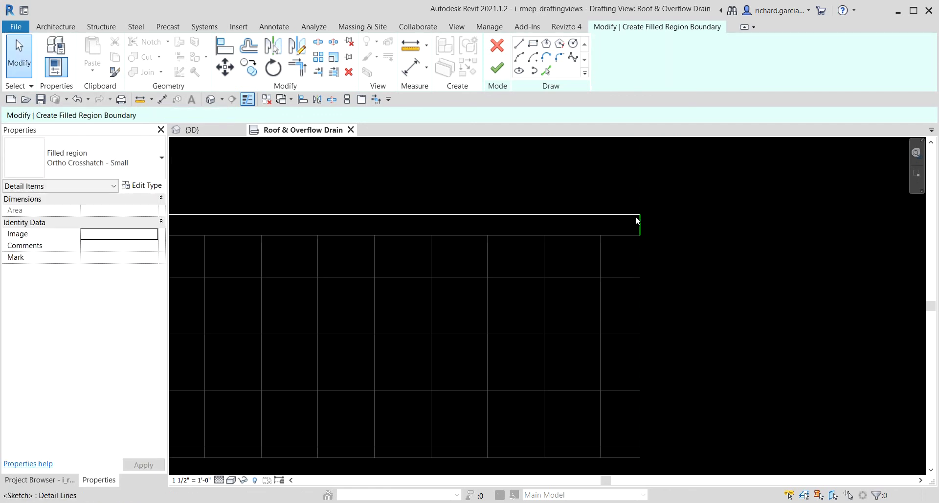
pyautogui.scroll(1, 618, 212)
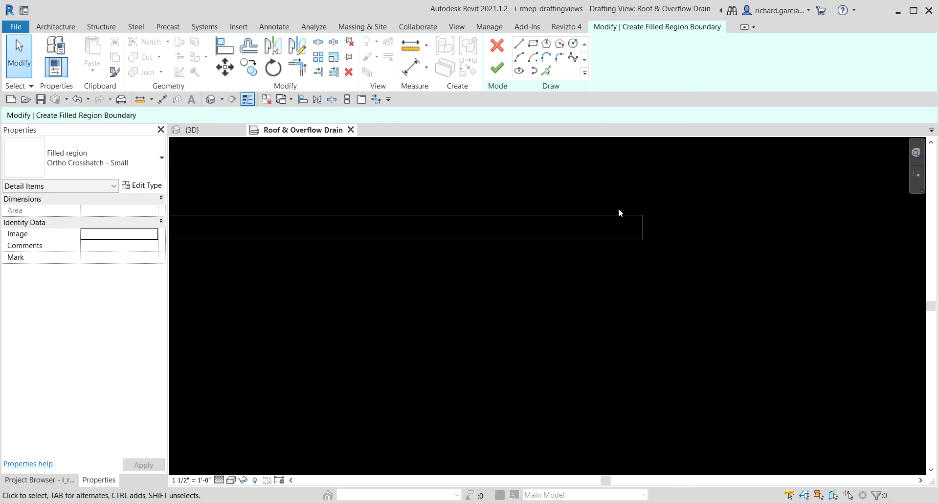
pyautogui.scroll(2, 619, 209)
pyautogui.click(640, 224)
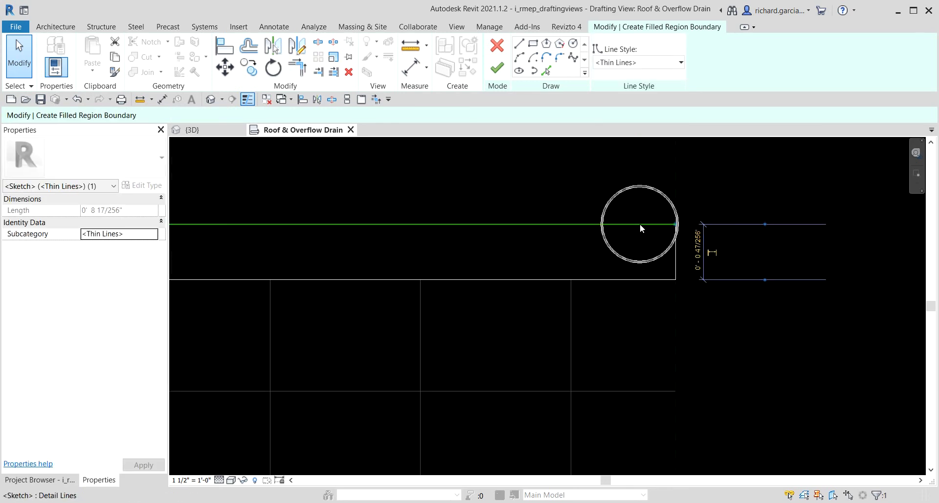
pyautogui.click(698, 247)
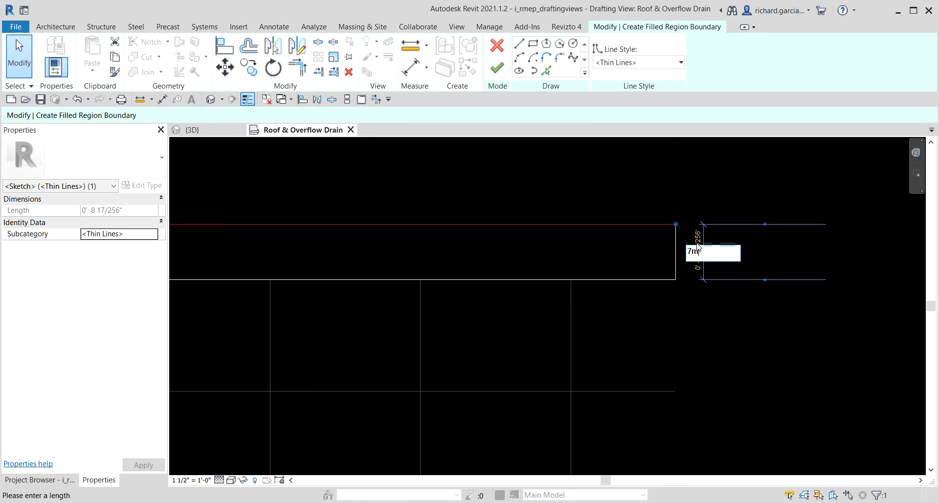
pyautogui.write('7mm')
pyautogui.press('Return')
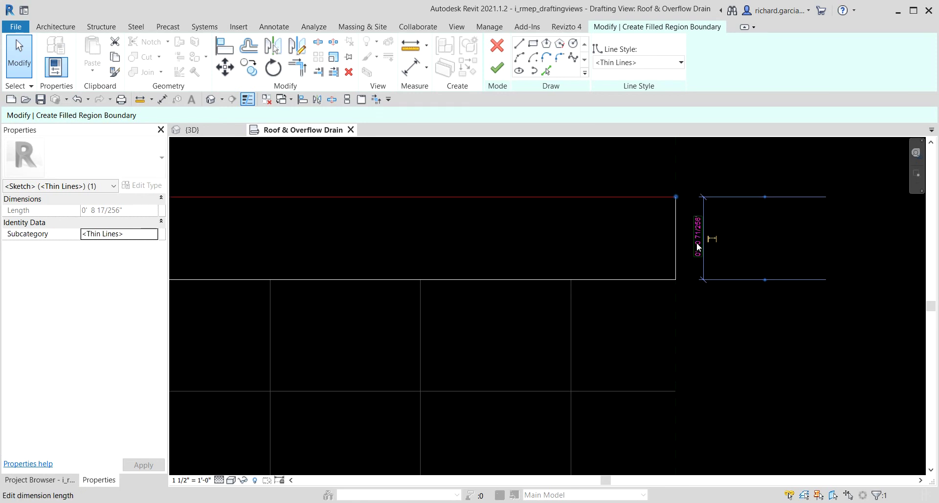
pyautogui.click(796, 328)
# Step: Change the line style of the rectangle's short end line on the reference plane to <Invisible lines>
pyautogui.scroll(-2, 784, 327)
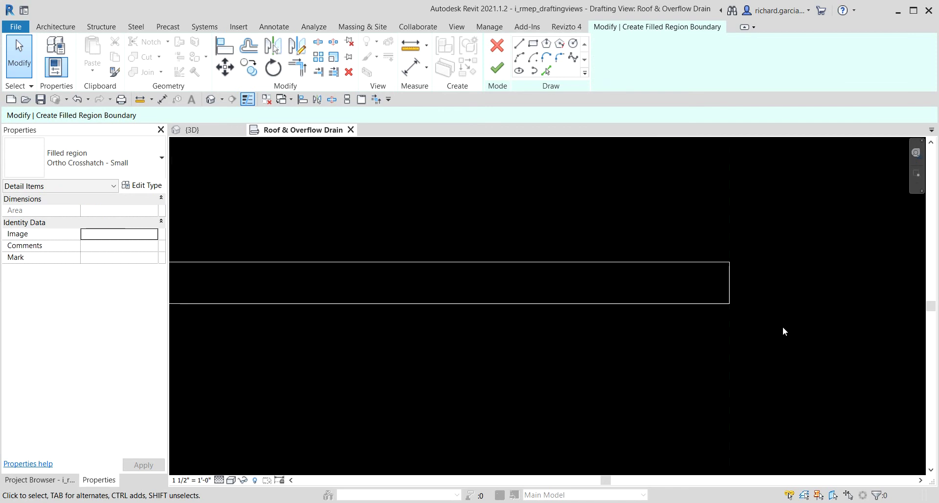
pyautogui.scroll(2, 782, 327)
pyautogui.click(667, 221)
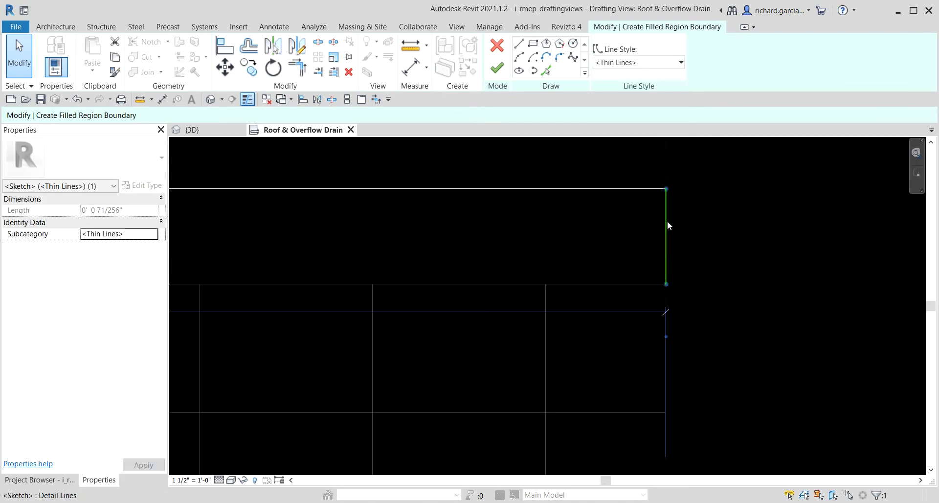
pyautogui.scroll(-5, 667, 221)
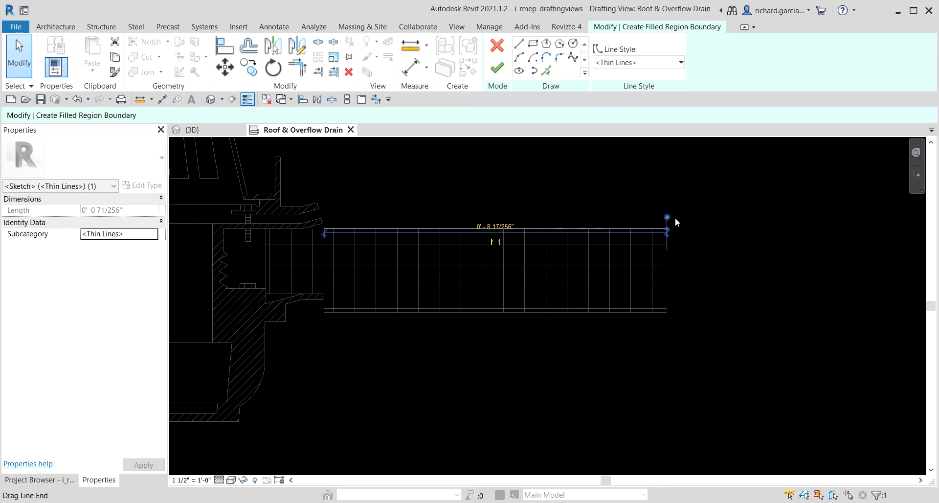
pyautogui.scroll(1, 638, 251)
pyautogui.scroll(3, 637, 248)
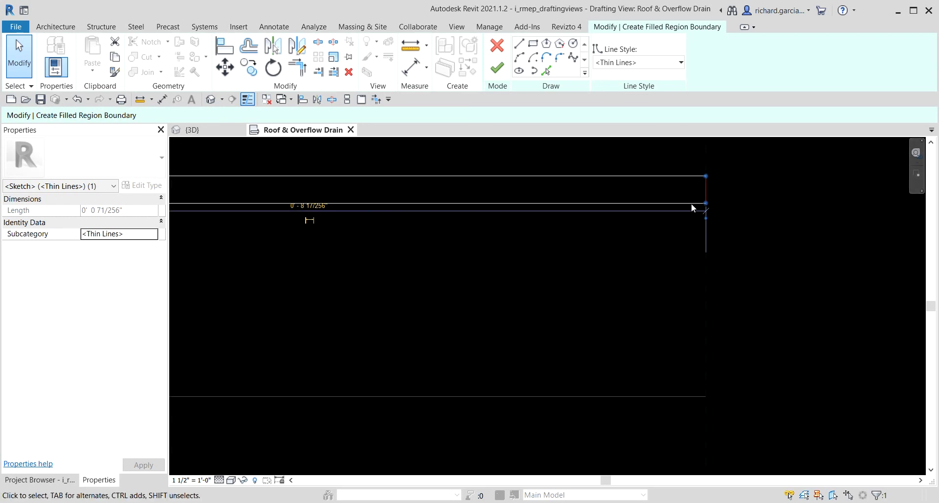
pyautogui.click(627, 64)
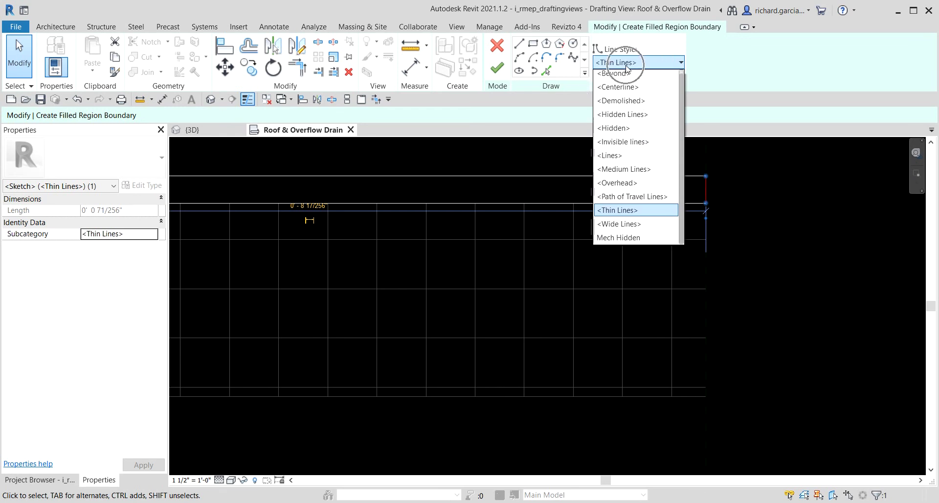
pyautogui.click(629, 145)
pyautogui.click(842, 268)
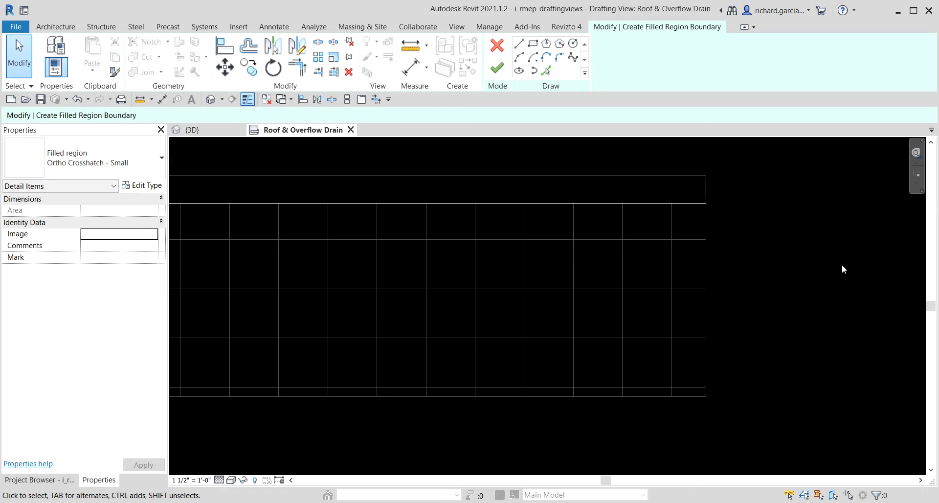
# Step: Set the filled region's type to Sand - Very Dense and finish the region
pyautogui.click(108, 165)
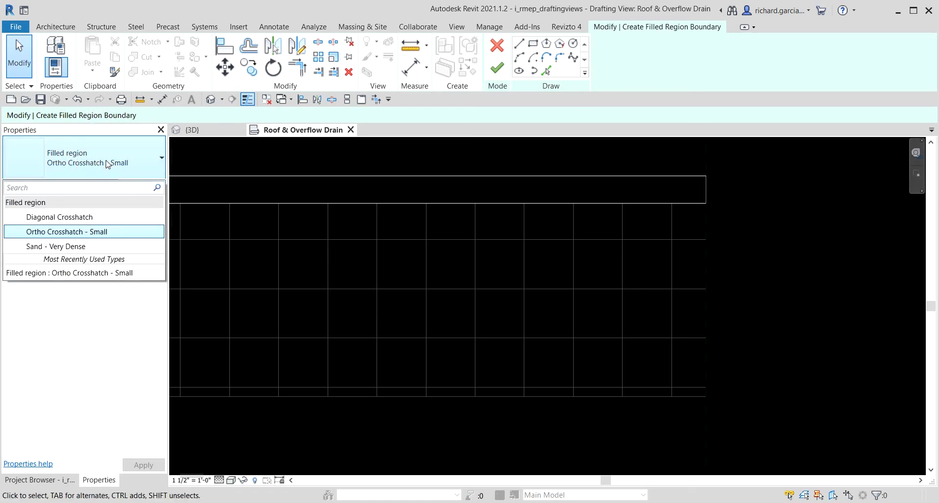
pyautogui.click(57, 248)
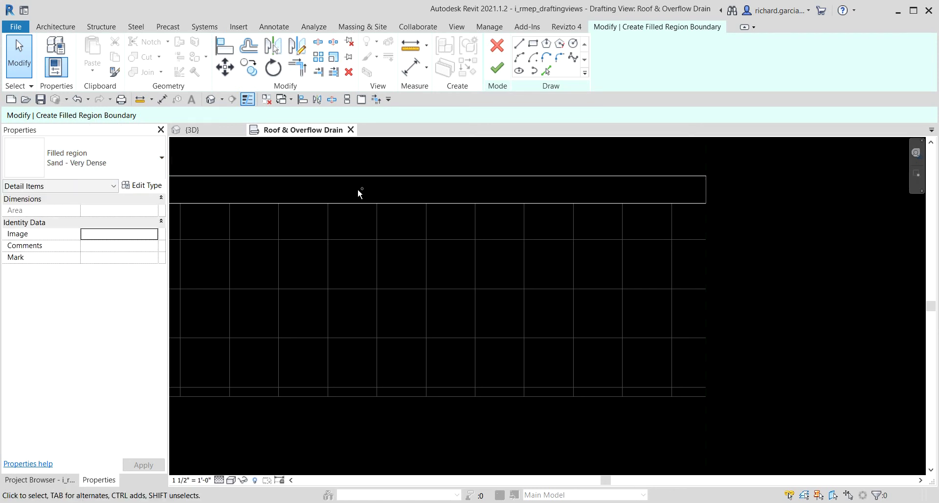
pyautogui.click(496, 64)
pyautogui.click(790, 248)
pyautogui.scroll(-3, 791, 248)
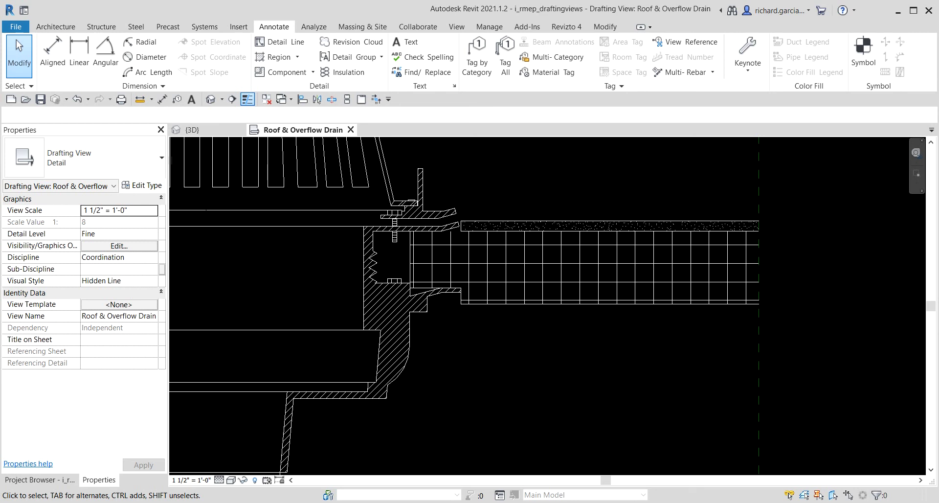
# Step: Draw connected thin detail lines: one about 9/16" long parallel to the lower flange's sloped end, then a horizontal one above the sand region to the reference plane
pyautogui.click(283, 45)
pyautogui.click(284, 43)
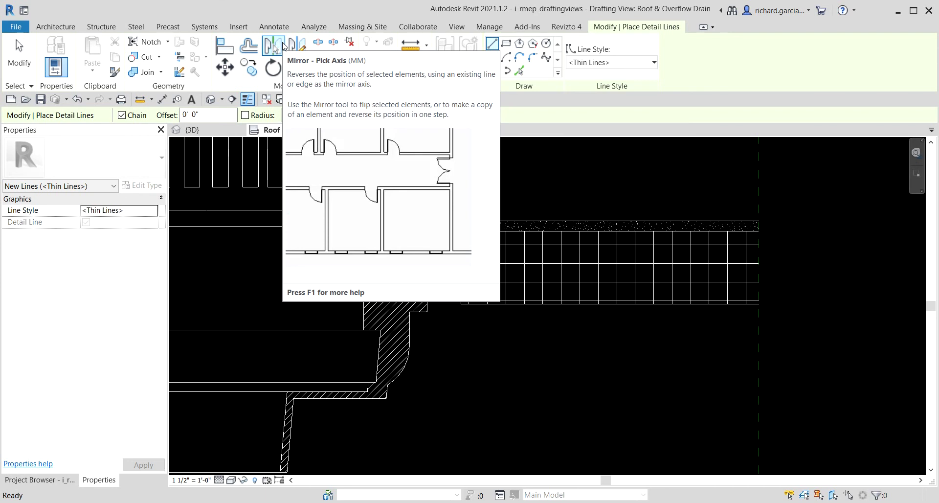
pyautogui.scroll(5, 435, 229)
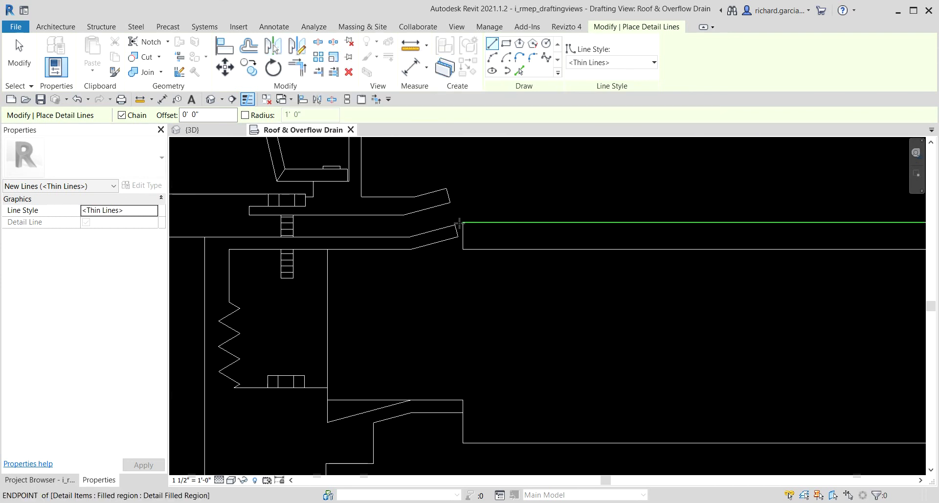
pyautogui.scroll(2, 437, 223)
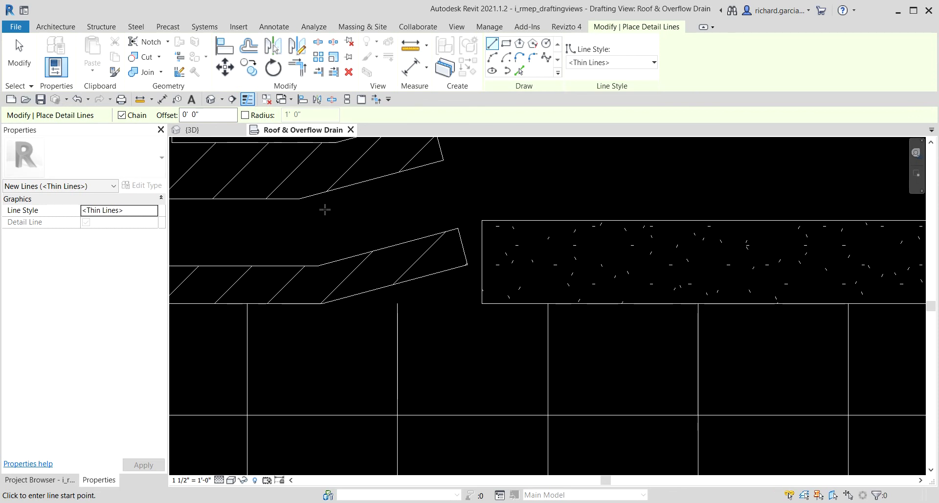
pyautogui.click(318, 256)
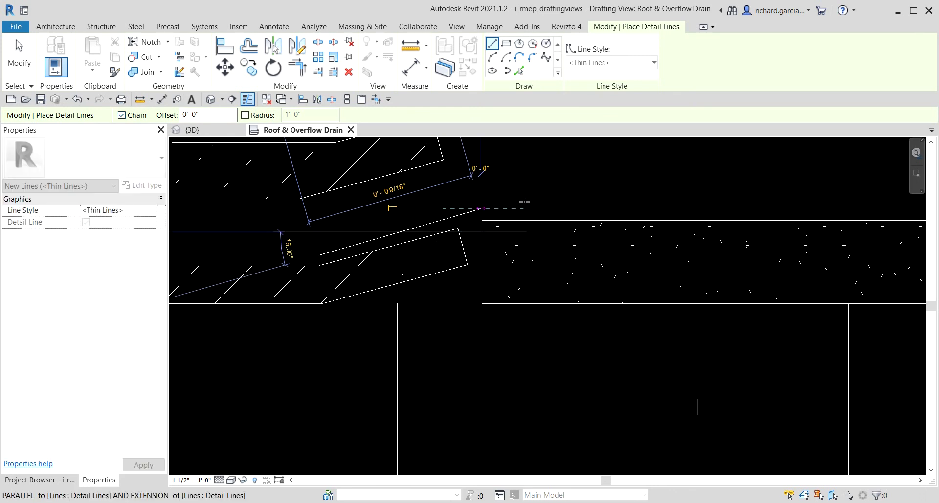
pyautogui.scroll(-3, 611, 203)
pyautogui.scroll(5, 743, 203)
pyautogui.moveTo(743, 203); pyautogui.dragTo(247, 253, button='middle')
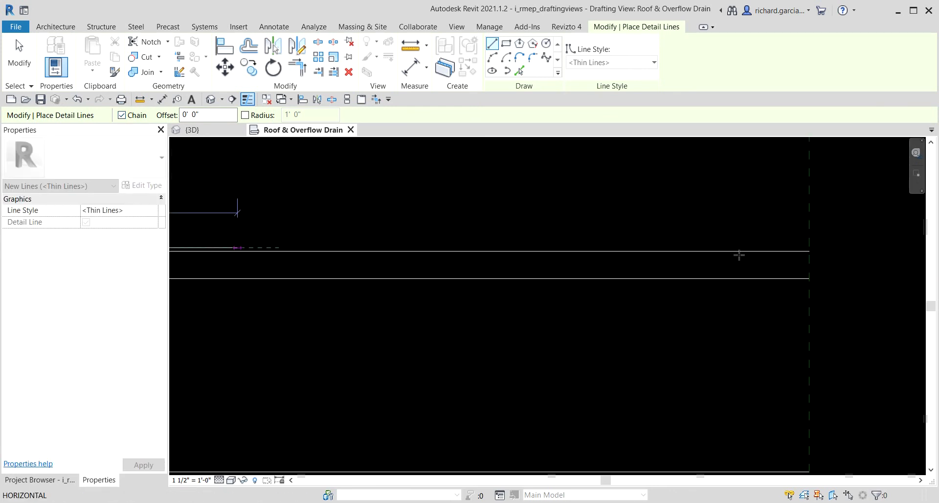
pyautogui.click(807, 241)
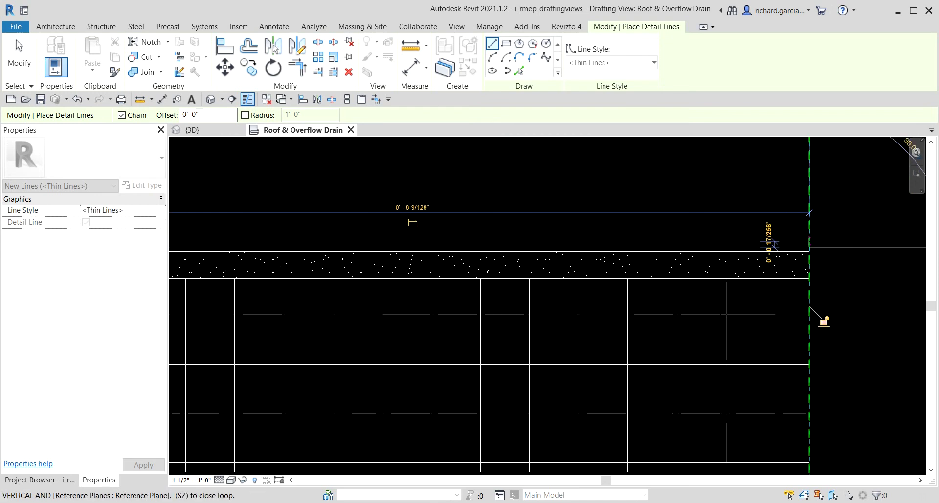
pyautogui.press('Escape')
pyautogui.press('Escape')
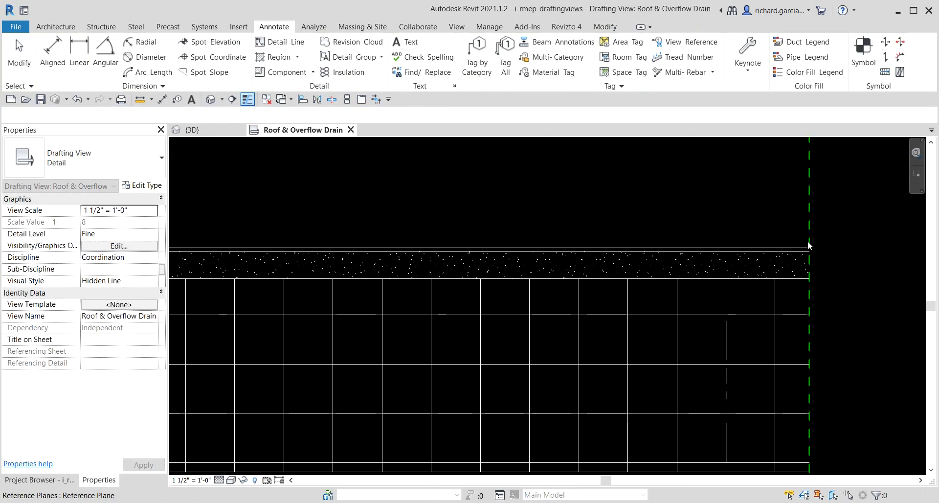
pyautogui.moveTo(641, 318); pyautogui.dragTo(746, 318, button='middle')
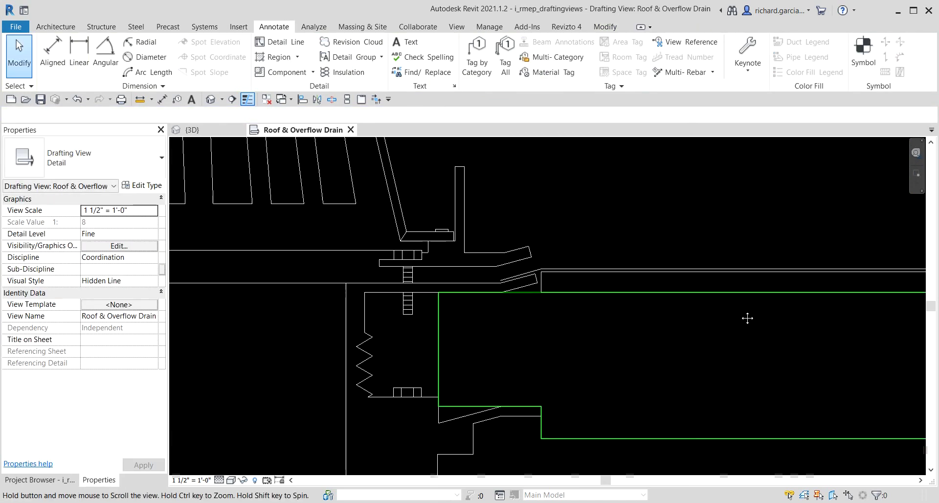
pyautogui.scroll(5, 606, 268)
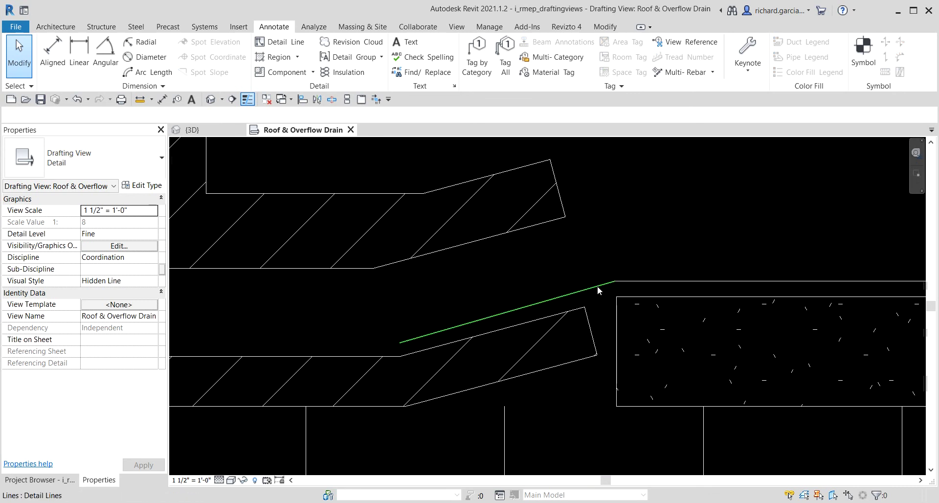
# Step: Copy the two connected thin detail lines above the sand region 2mm straight up
pyautogui.click(597, 286)
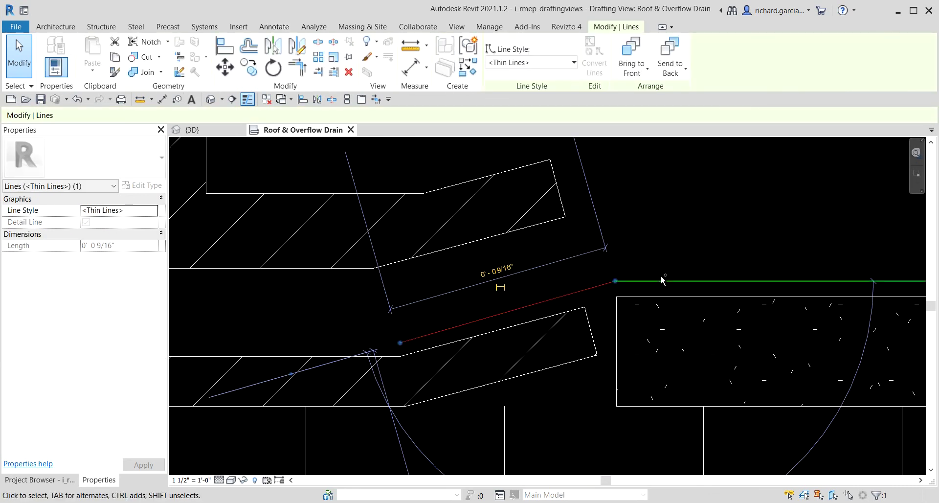
pyautogui.click(249, 69)
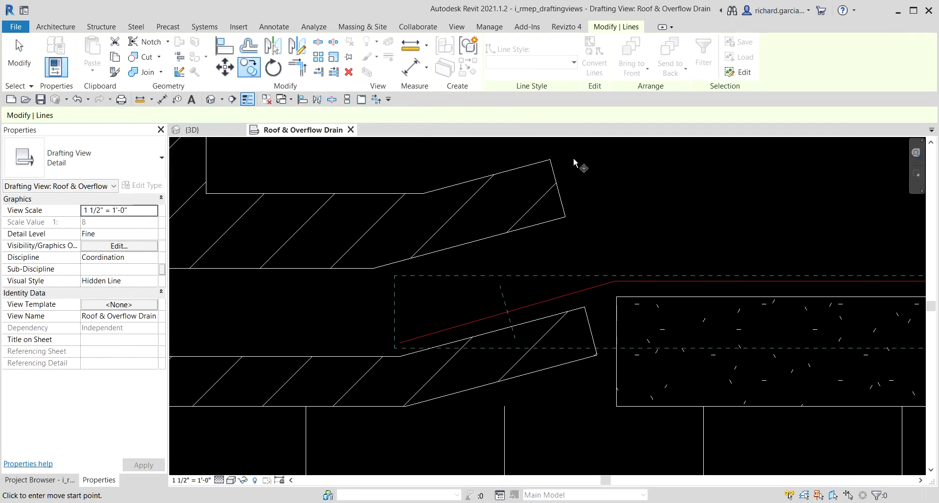
pyautogui.click(651, 263)
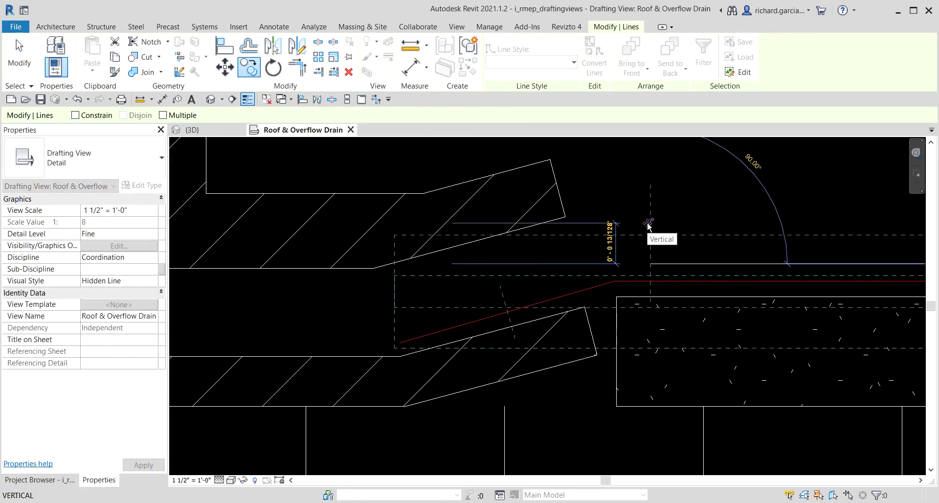
pyautogui.write('2')
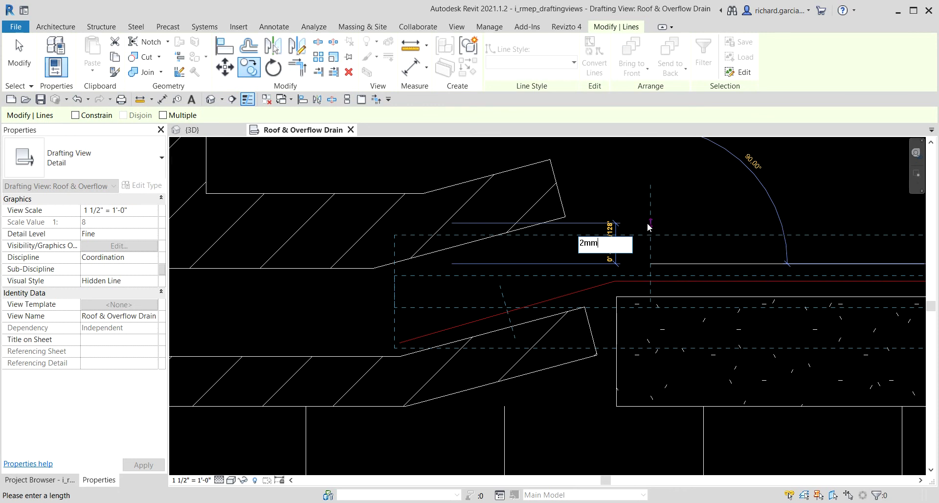
pyautogui.write('mm')
pyautogui.press('Return')
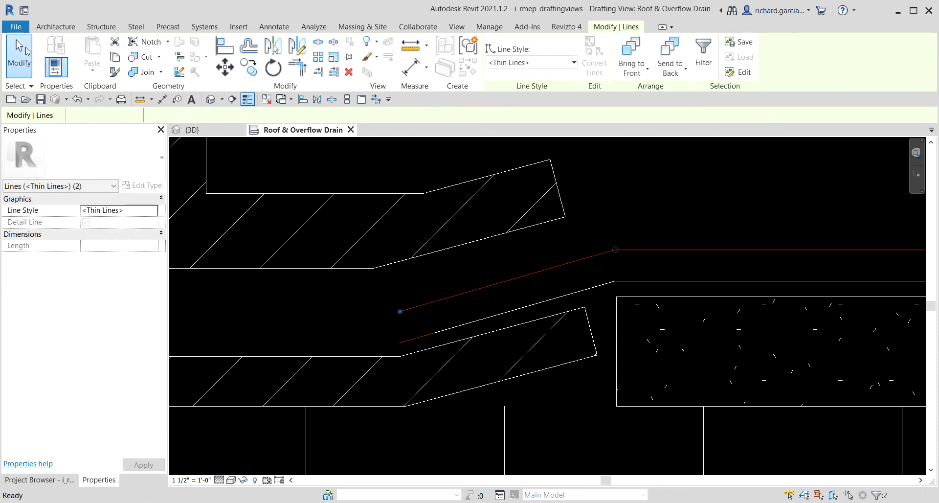
pyautogui.click(19, 54)
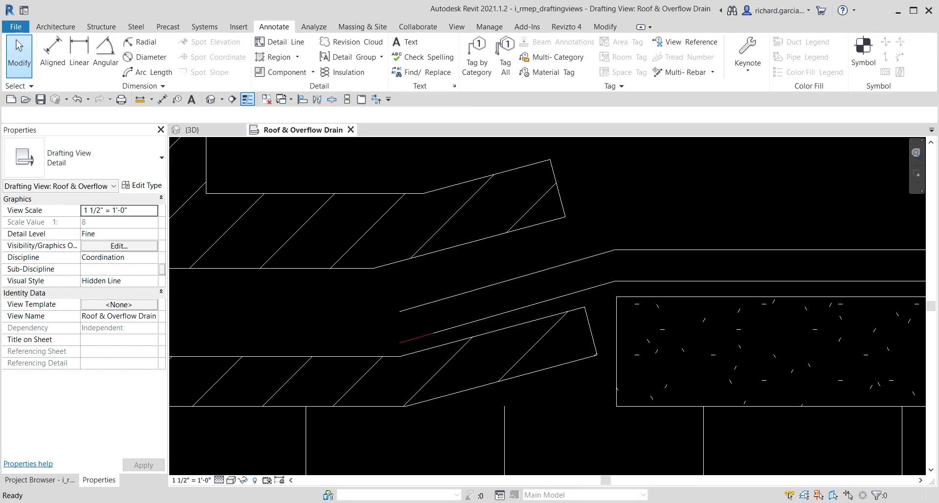
# Step: Mirror a copy of the roof layer regions and detail lines to the drain's other side about the drain's vertical center line
pyautogui.scroll(-5, 513, 285)
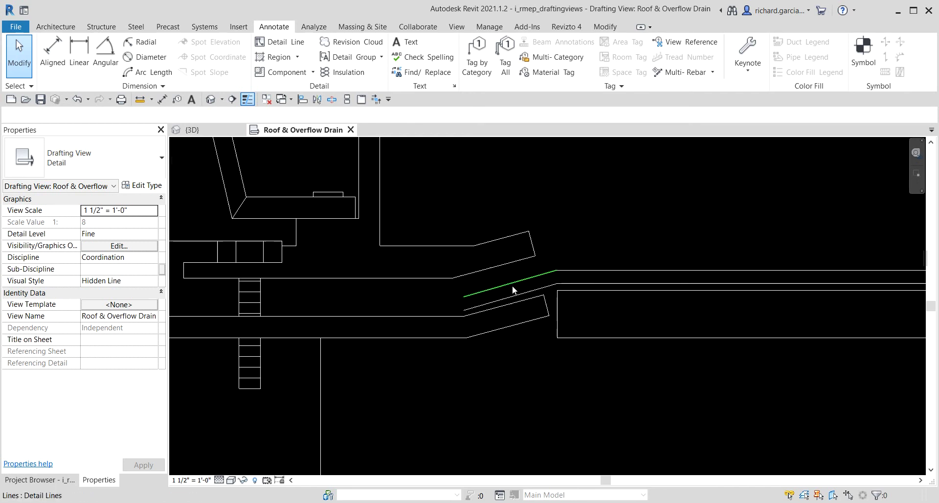
pyautogui.scroll(2, 544, 417)
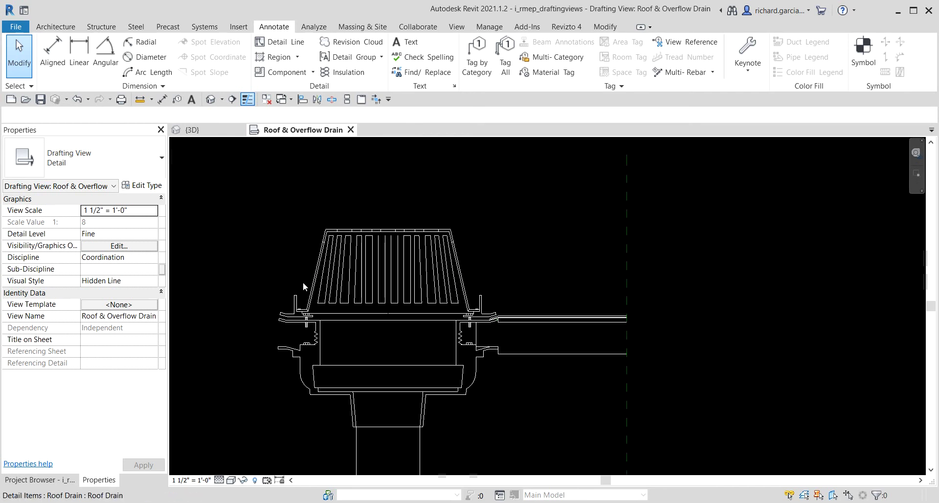
pyautogui.moveTo(498, 406); pyautogui.dragTo(560, 323, button='middle')
pyautogui.scroll(-2, 556, 321)
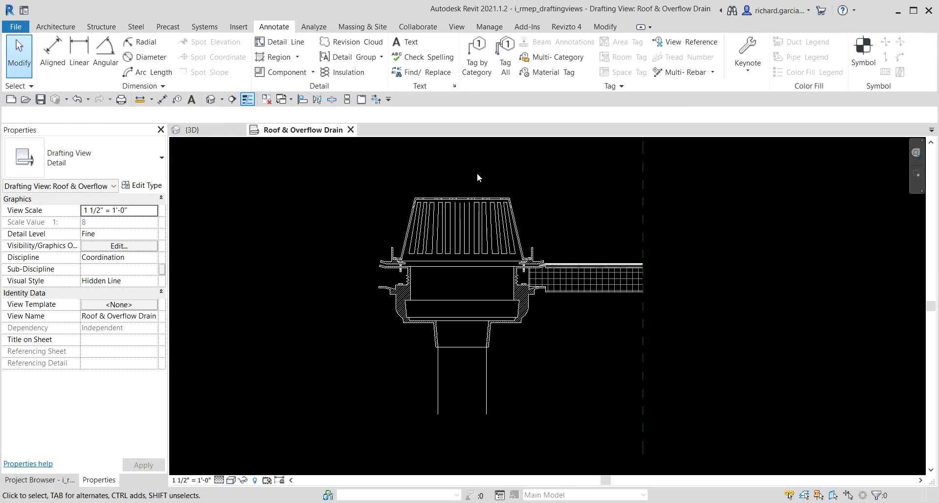
pyautogui.moveTo(461, 165)
pyautogui.mouseDown()
pyautogui.moveTo(571, 304)
pyautogui.moveTo(766, 352)
pyautogui.moveTo(444, 159)
pyautogui.moveTo(587, 272)
pyautogui.moveTo(575, 274)
pyautogui.moveTo(808, 351)
pyautogui.mouseUp()
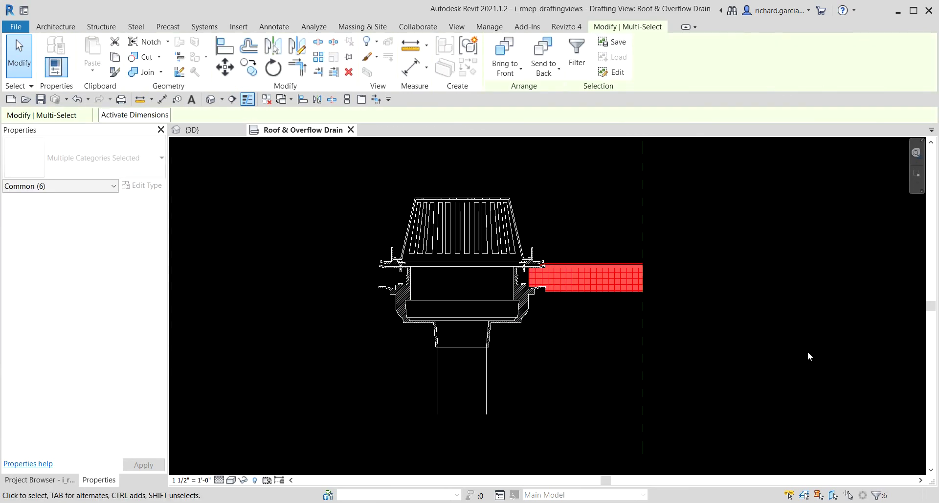
pyautogui.click(272, 46)
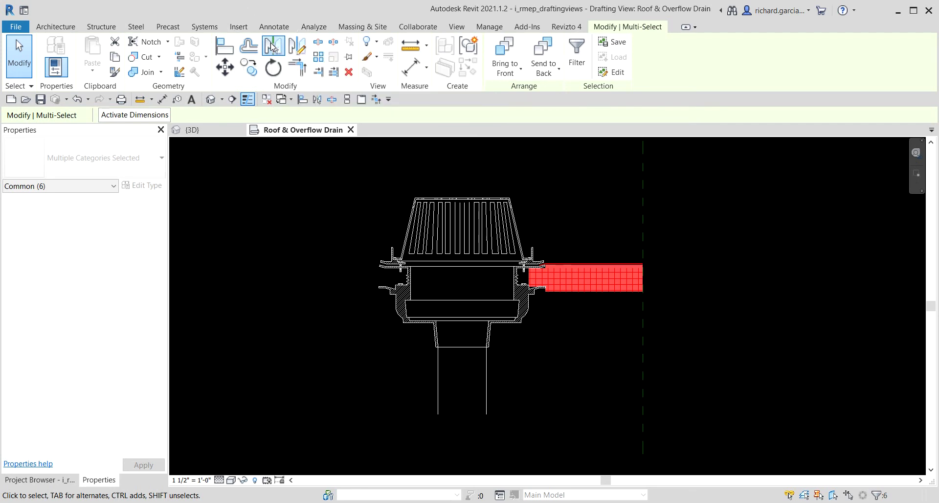
pyautogui.click(462, 276)
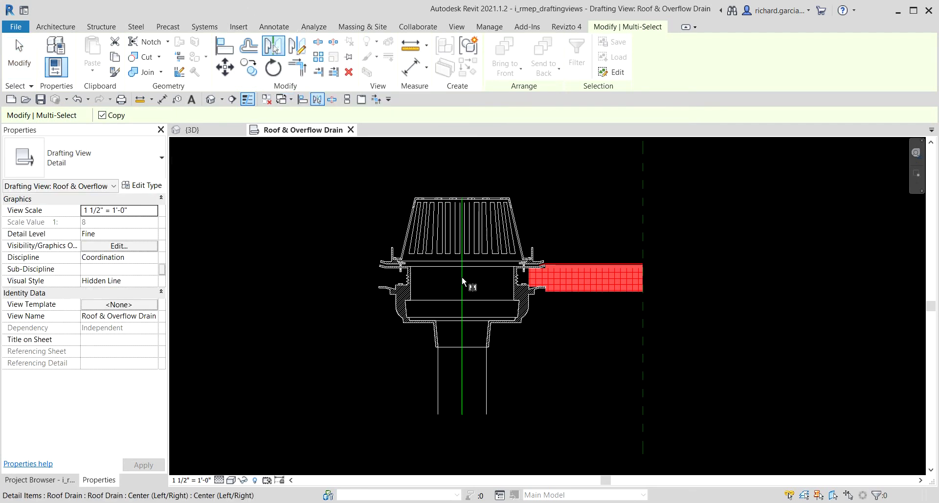
pyautogui.press('z')
pyautogui.press('f')
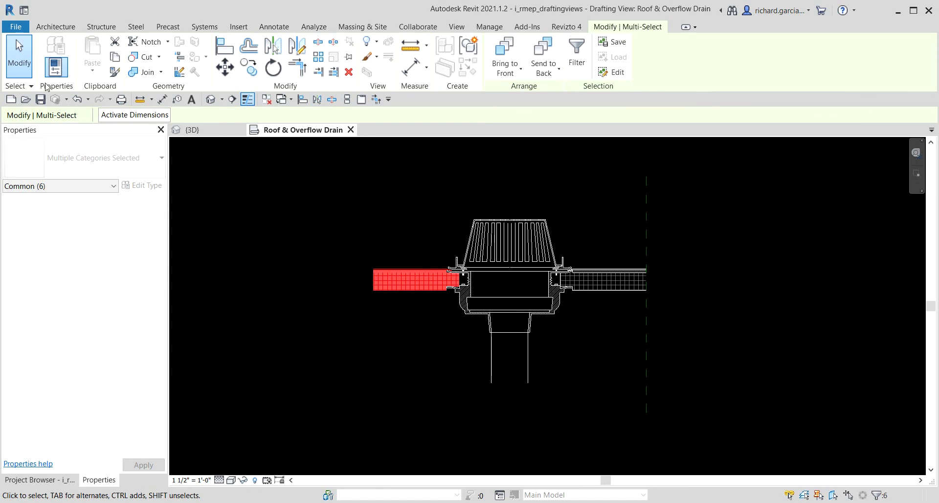
pyautogui.click(23, 59)
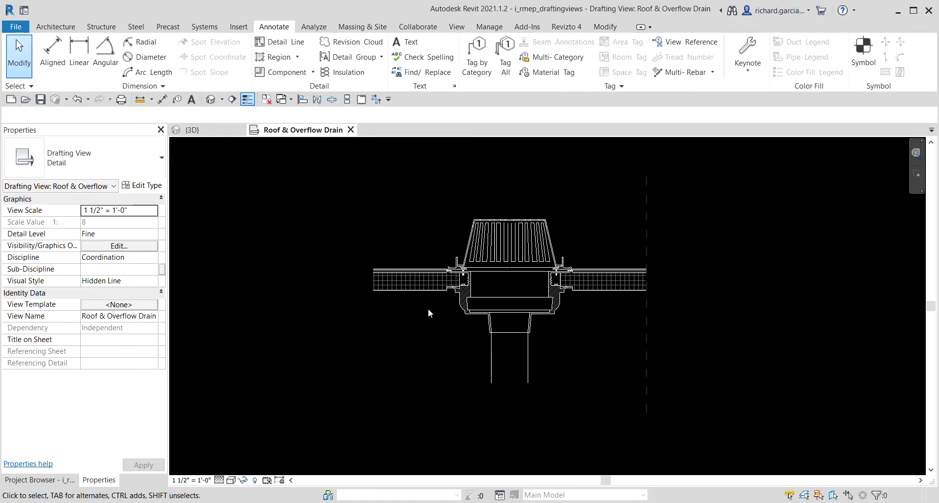
# Step: Place a Break Line detail component, rotated to vertical, at the outer end of the mirrored roof layers
pyautogui.scroll(4, 367, 288)
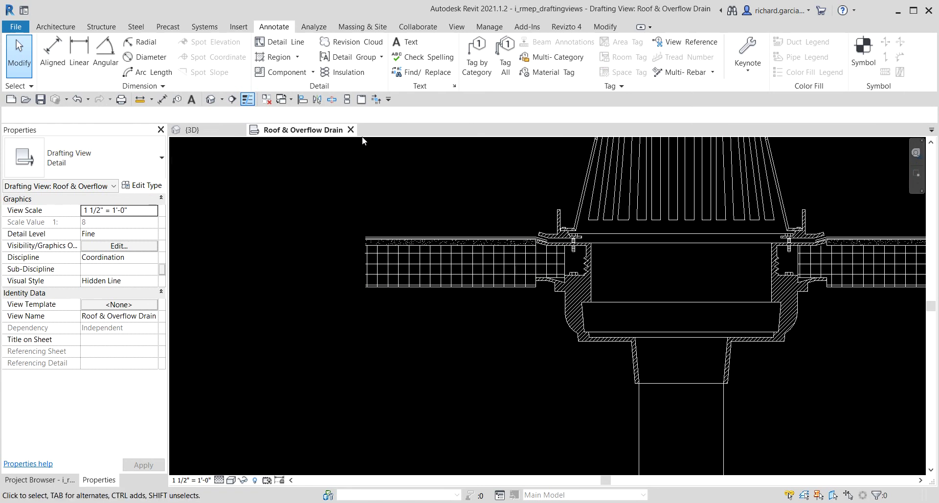
pyautogui.click(297, 57)
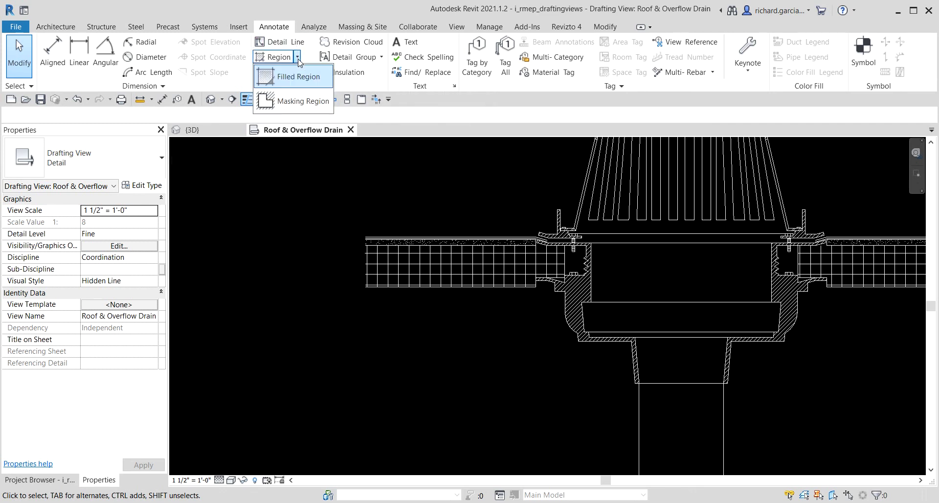
pyautogui.click(310, 184)
pyautogui.click(313, 72)
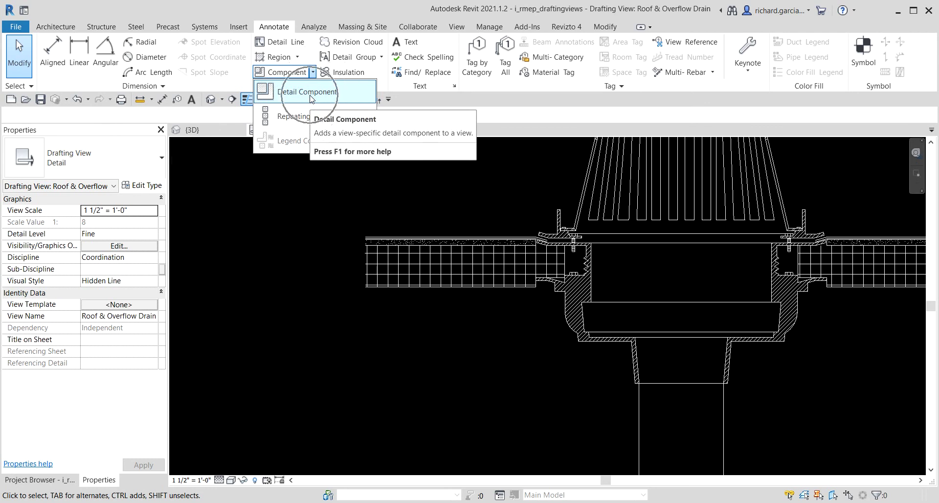
pyautogui.click(310, 93)
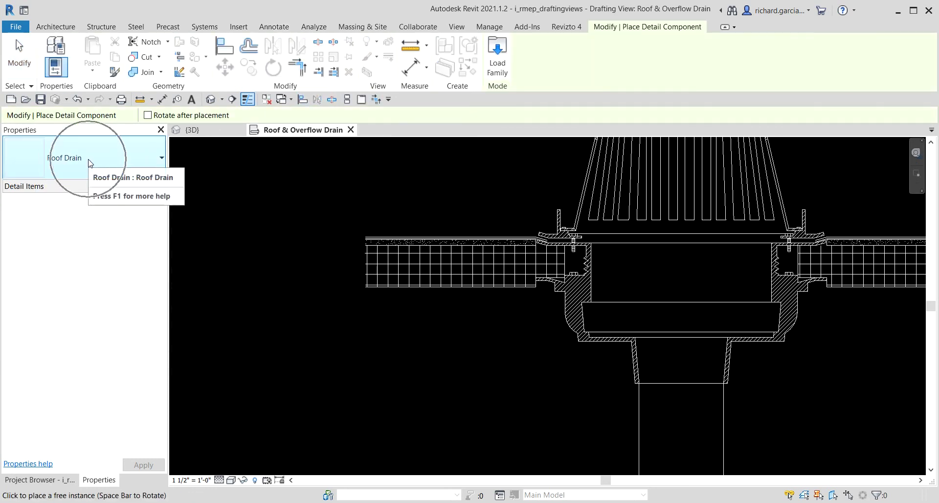
pyautogui.click(153, 161)
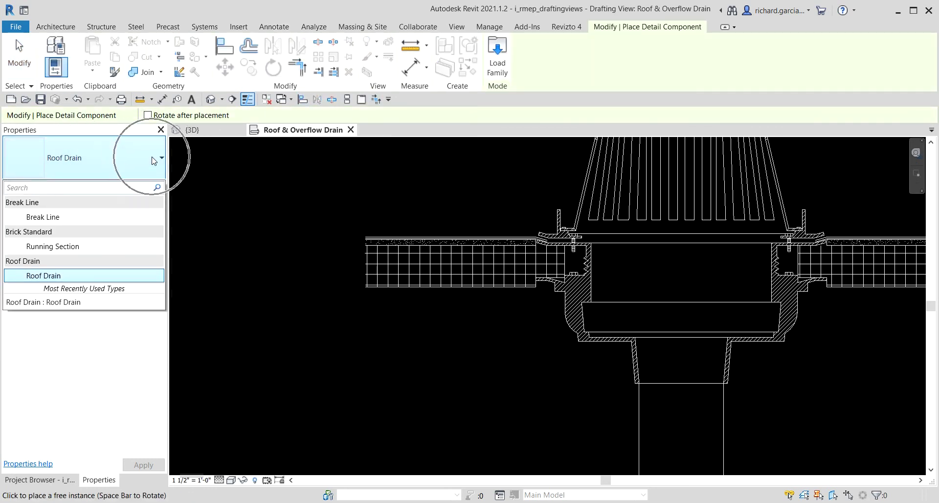
pyautogui.click(58, 219)
pyautogui.scroll(-1, 355, 246)
pyautogui.scroll(-2, 426, 294)
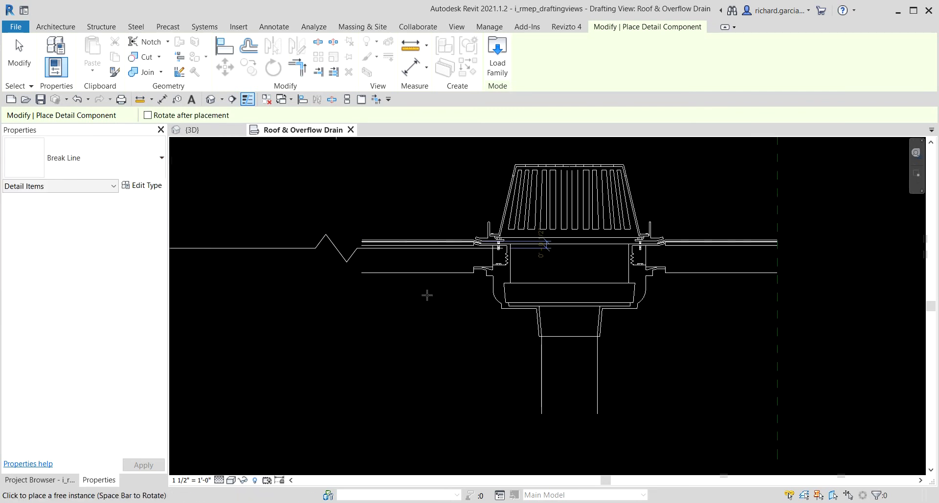
pyautogui.press('space')
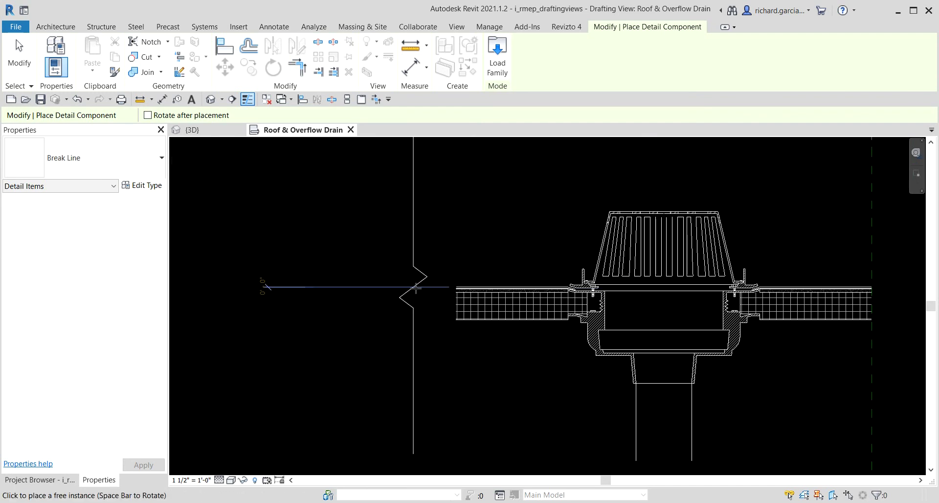
pyautogui.scroll(2, 428, 289)
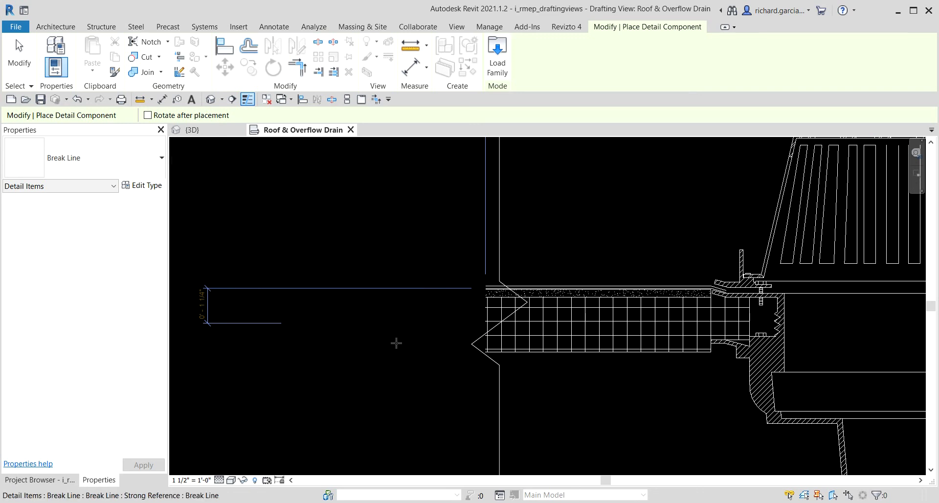
pyautogui.click(395, 342)
pyautogui.click(20, 55)
pyautogui.scroll(-2, 516, 330)
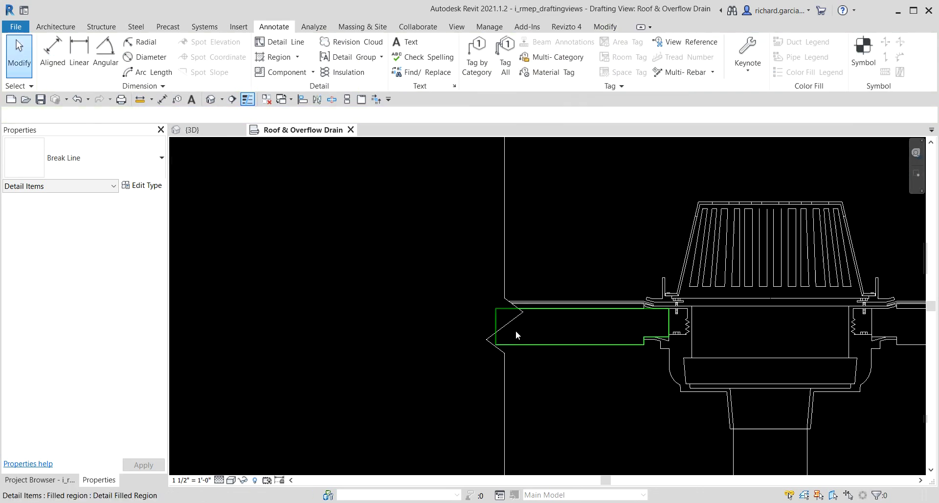
pyautogui.press('Escape')
# Step: Reduce the break line's jag depth to about 1 13/16" and shorten the line at both its upper and lower ends
pyautogui.click(512, 383)
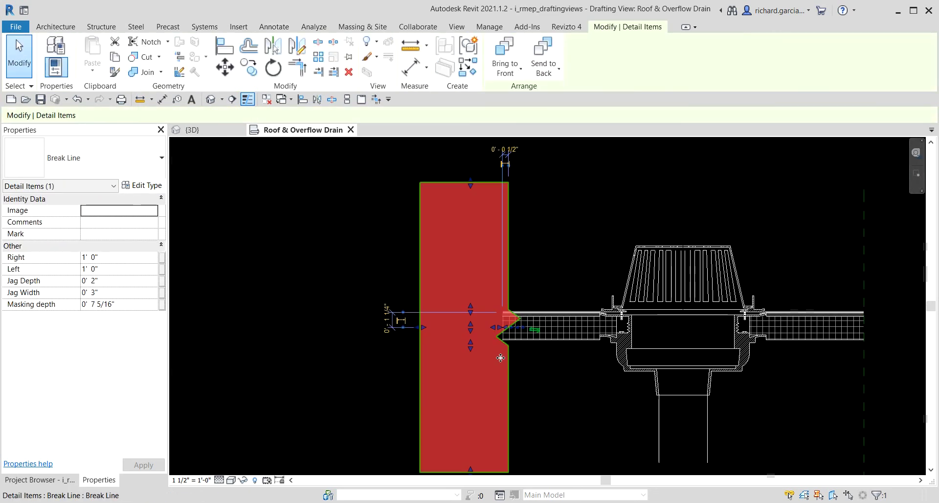
pyautogui.scroll(2, 500, 355)
pyautogui.moveTo(494, 309); pyautogui.dragTo(507, 309)
pyautogui.scroll(-2, 504, 309)
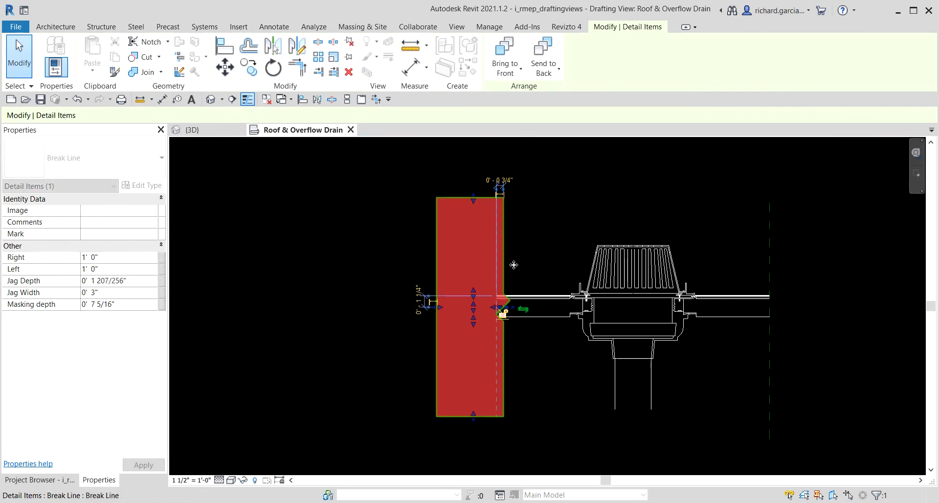
pyautogui.moveTo(471, 201); pyautogui.dragTo(479, 238)
pyautogui.moveTo(477, 415); pyautogui.dragTo(475, 373)
pyautogui.press('Escape')
pyautogui.scroll(1, 510, 324)
pyautogui.scroll(3, 591, 362)
pyautogui.scroll(-3, 534, 326)
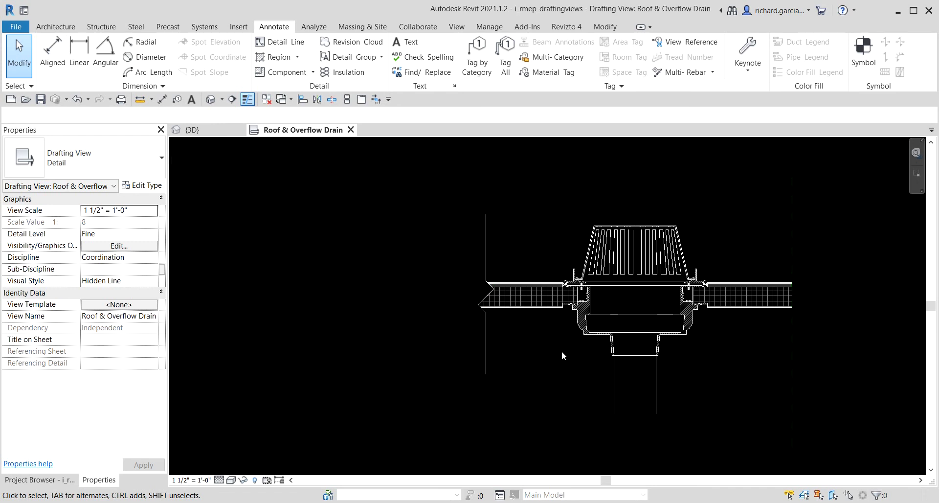
# Step: Mirror a copy of the entire detail, including drain, roof layers and break line, about the vertical reference plane
pyautogui.scroll(-2, 486, 284)
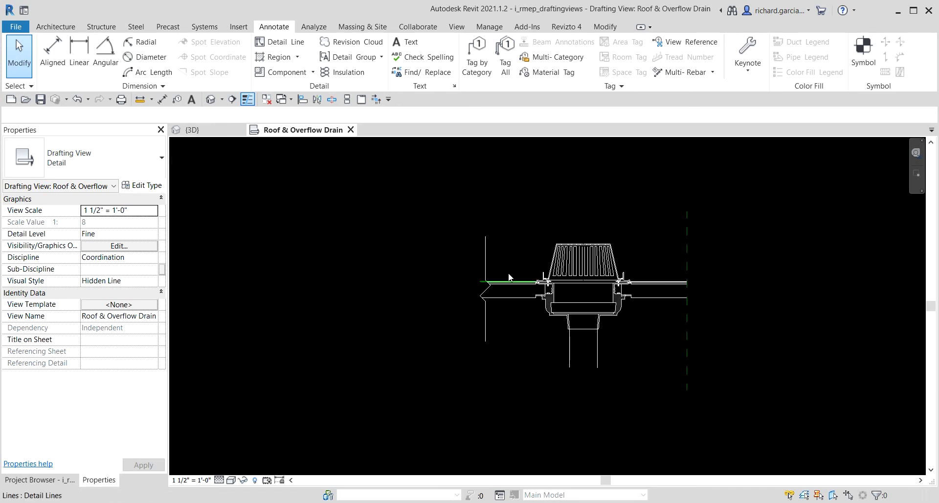
pyautogui.moveTo(509, 279); pyautogui.dragTo(357, 274, button='middle')
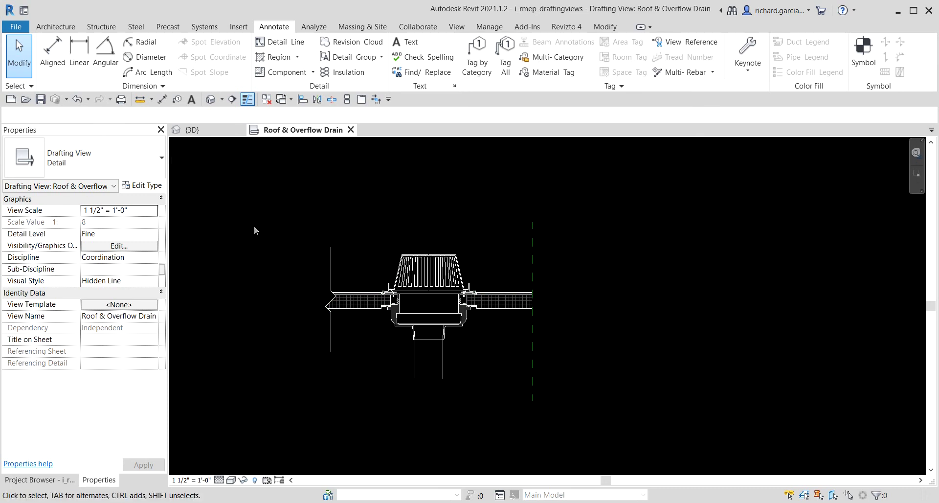
pyautogui.moveTo(206, 227); pyautogui.dragTo(589, 395)
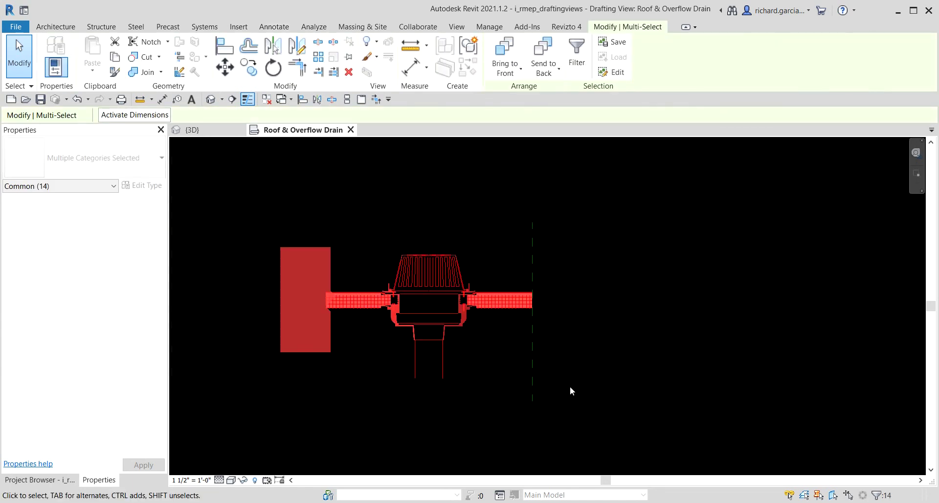
pyautogui.scroll(3, 551, 282)
pyautogui.moveTo(551, 283); pyautogui.dragTo(577, 245, button='middle')
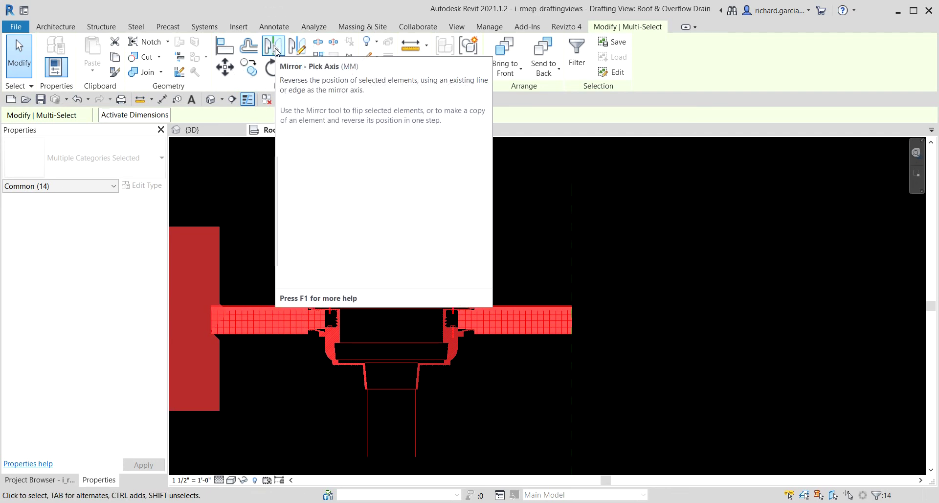
pyautogui.click(274, 49)
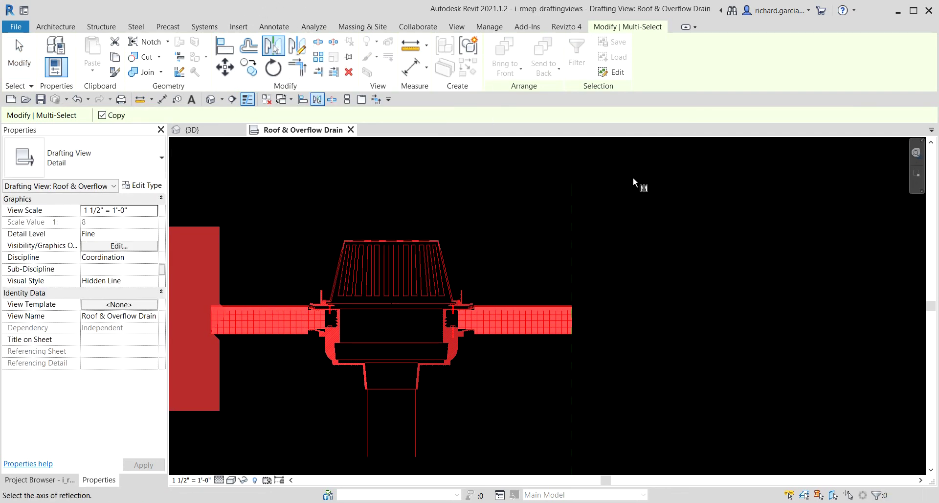
pyautogui.click(574, 228)
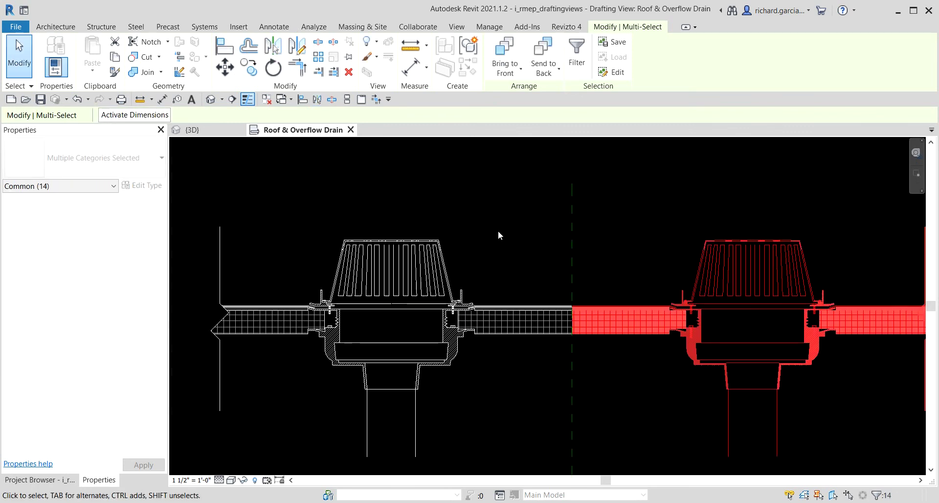
pyautogui.press('Escape')
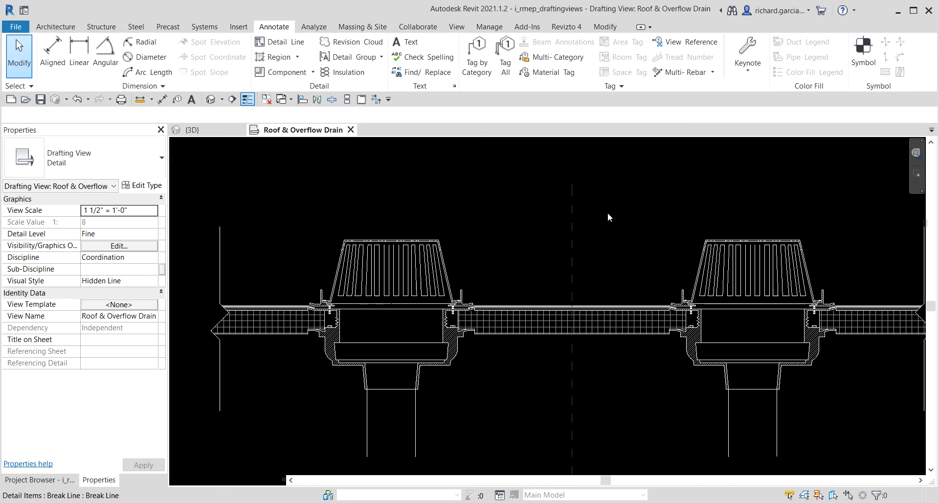
# Step: Set the Ring Height of the right-hand roof drain to 2"
pyautogui.moveTo(650, 208); pyautogui.dragTo(536, 203, button='middle')
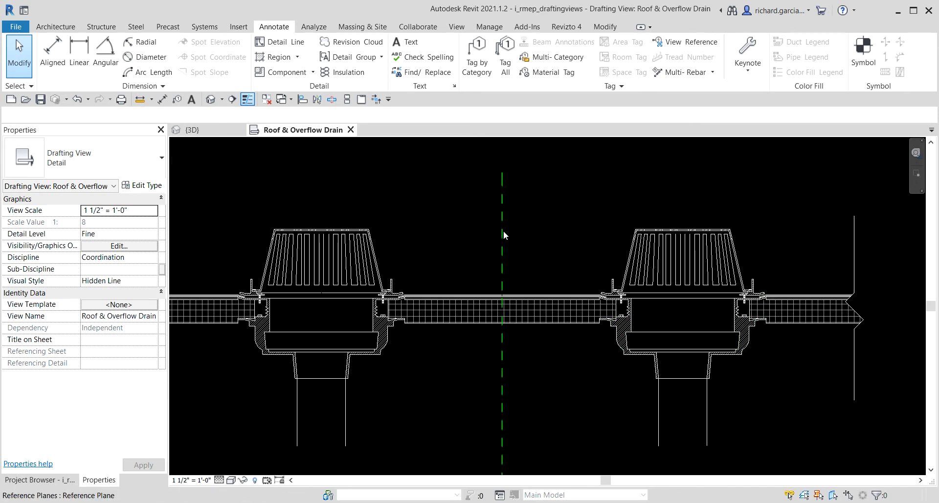
pyautogui.click(709, 247)
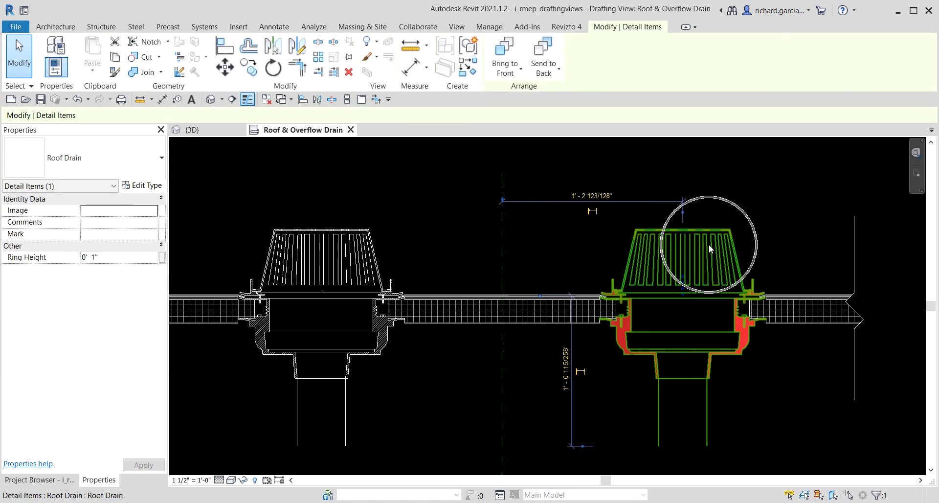
pyautogui.click(710, 248)
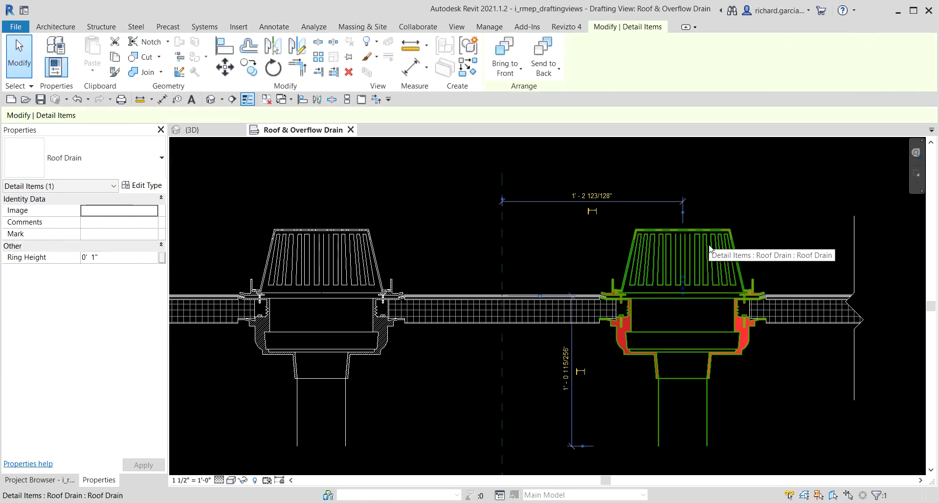
pyautogui.click(709, 246)
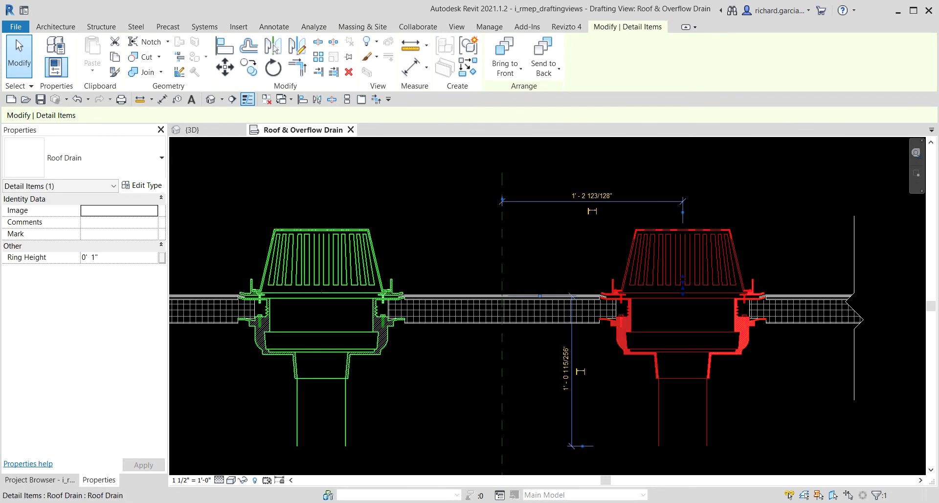
pyautogui.click(39, 261)
pyautogui.click(38, 262)
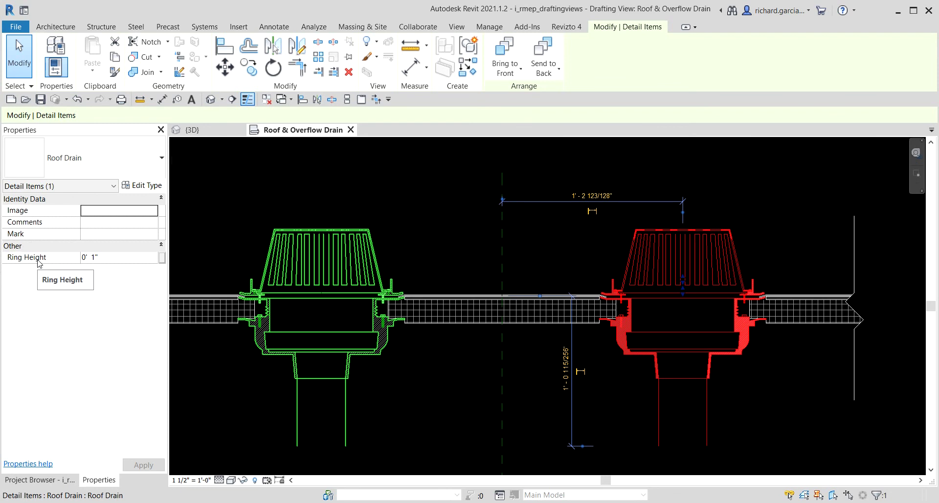
pyautogui.click(116, 260)
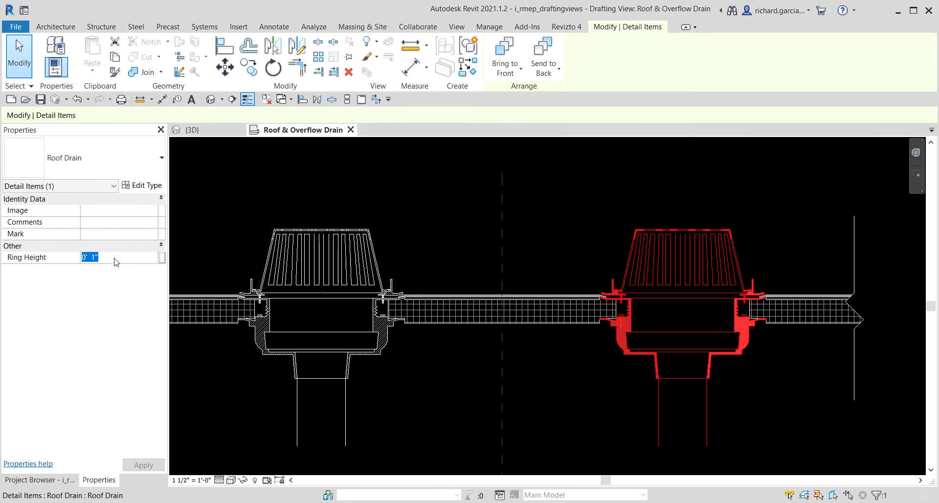
pyautogui.write('2')
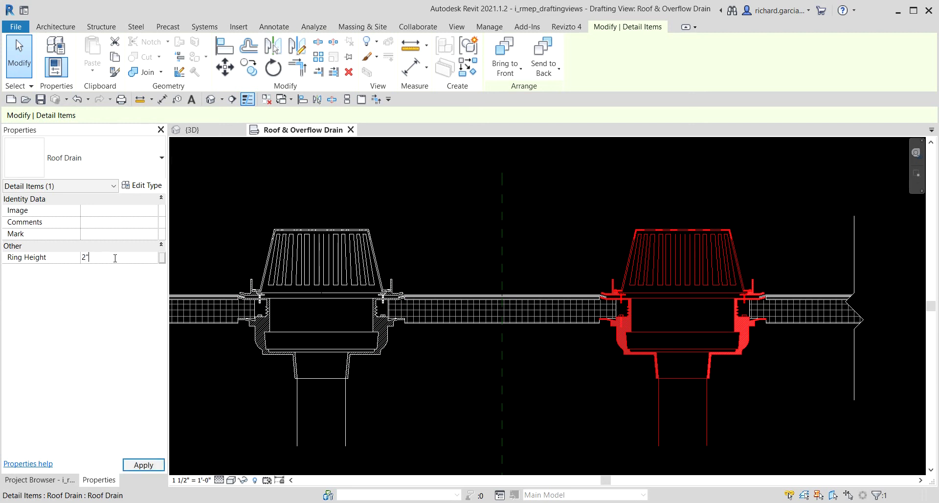
pyautogui.press('Return')
pyautogui.click(609, 287)
pyautogui.click(612, 280)
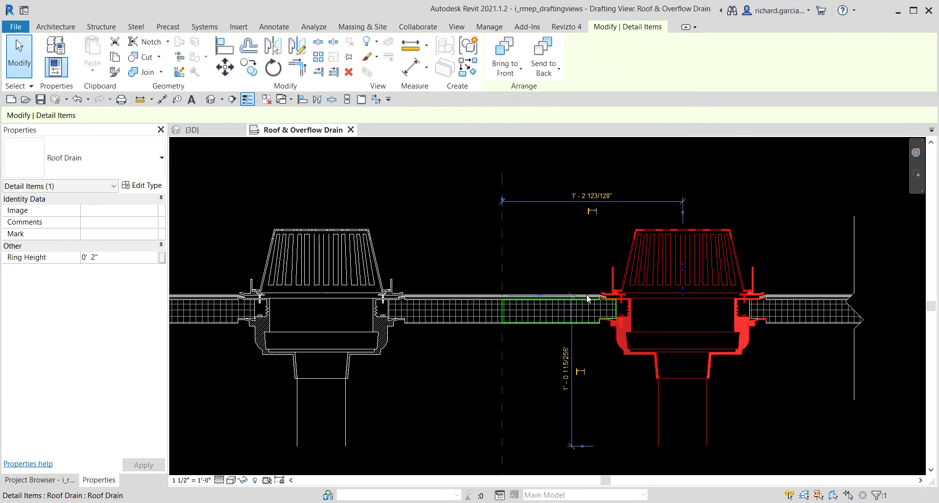
pyautogui.click(582, 259)
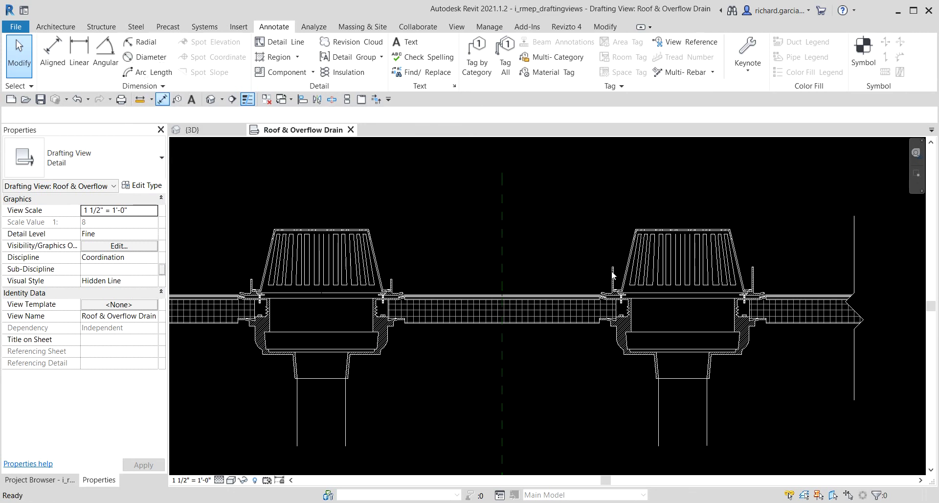
# Step: Add an aligned dimension for the ring height of the right-hand drain, from the ring's top edge to its base
pyautogui.press('d')
pyautogui.press('i')
pyautogui.scroll(5, 611, 269)
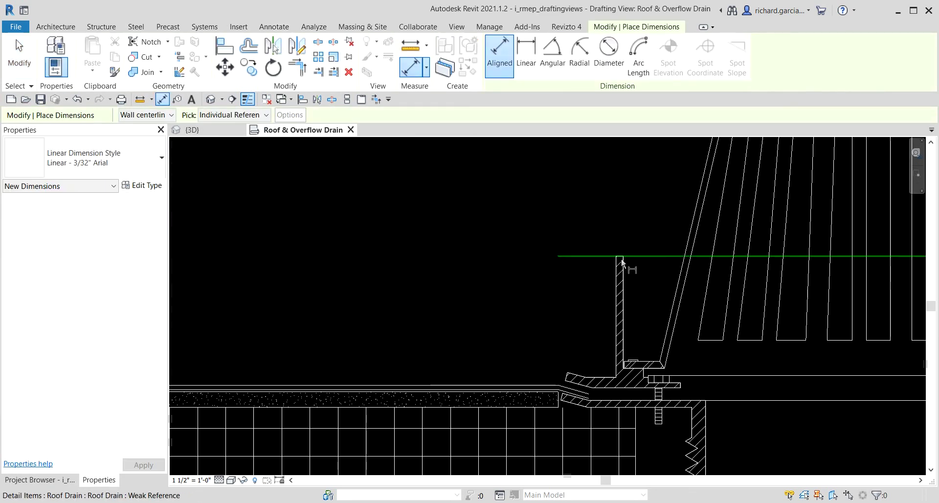
pyautogui.click(621, 254)
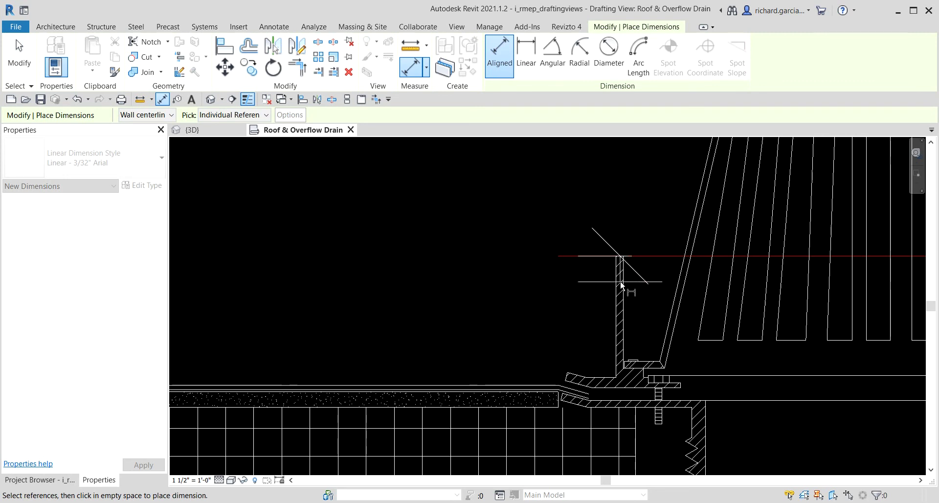
pyautogui.click(630, 371)
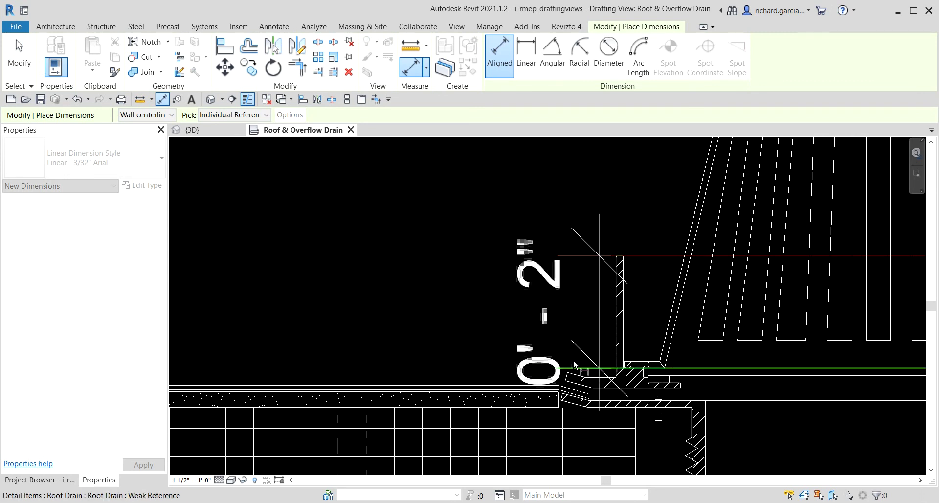
pyautogui.scroll(-4, 518, 342)
pyautogui.click(509, 332)
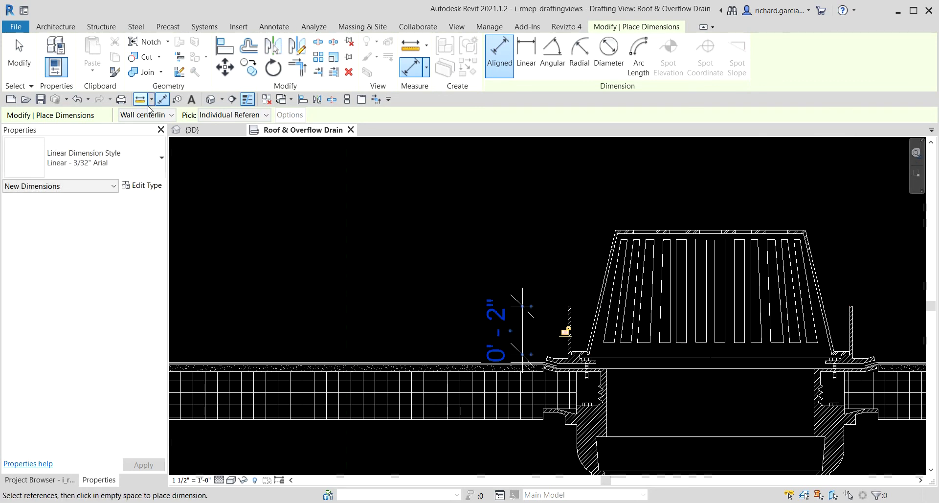
pyautogui.click(19, 55)
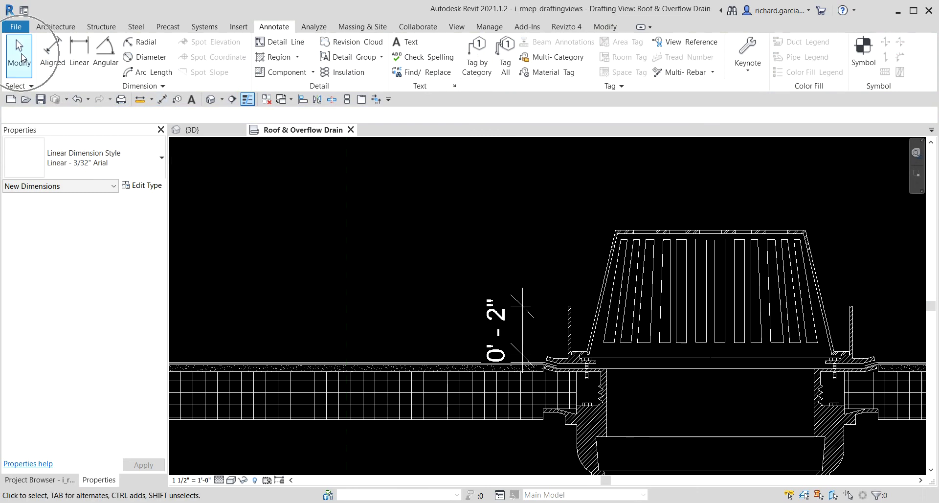
# Step: Move the ring height dimension's text up beyond its witness lines
pyautogui.click(499, 319)
pyautogui.moveTo(511, 332); pyautogui.dragTo(509, 268)
pyautogui.click(542, 218)
pyautogui.scroll(-3, 519, 262)
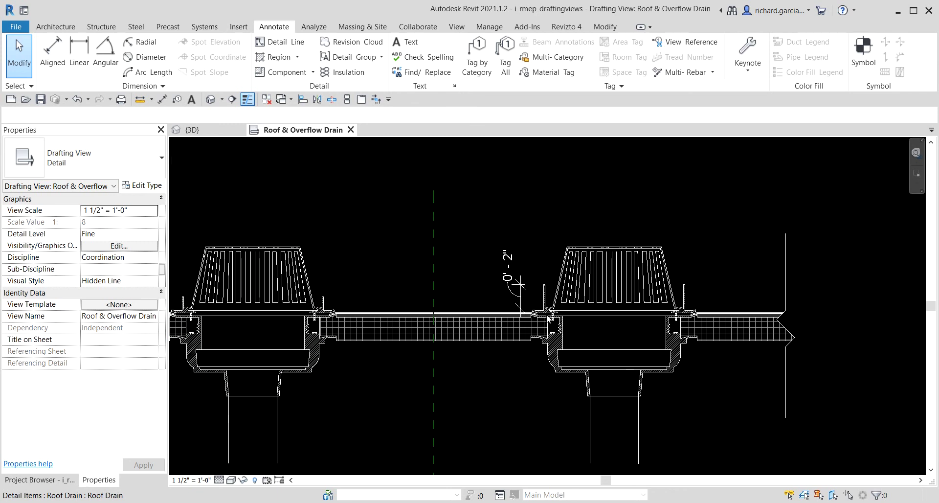
# Step: Place an aligned dimension above the domes between the two drains' vertical center lines, dismissing any system notifications
pyautogui.scroll(-2, 384, 281)
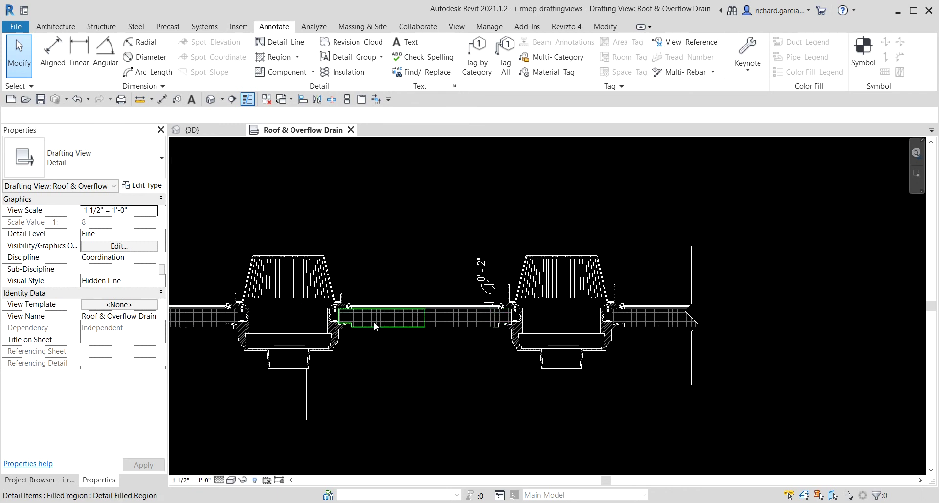
pyautogui.click(162, 99)
pyautogui.click(289, 318)
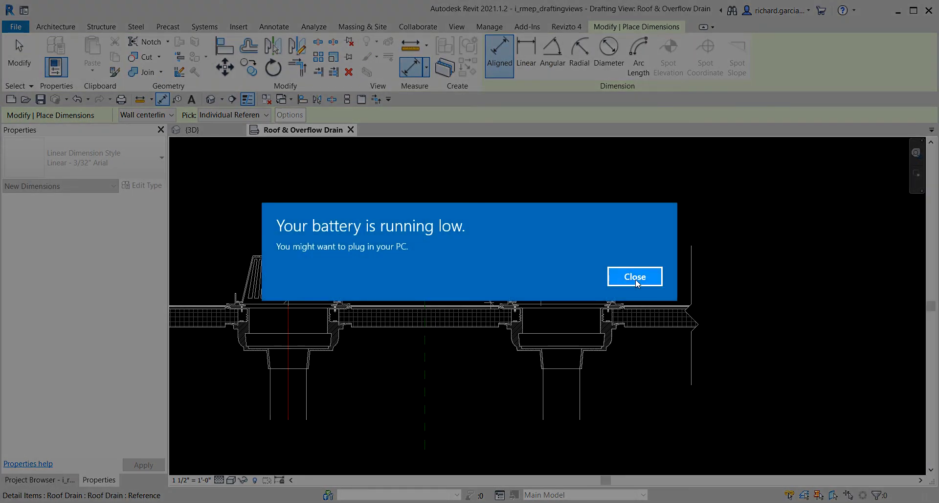
pyautogui.click(635, 277)
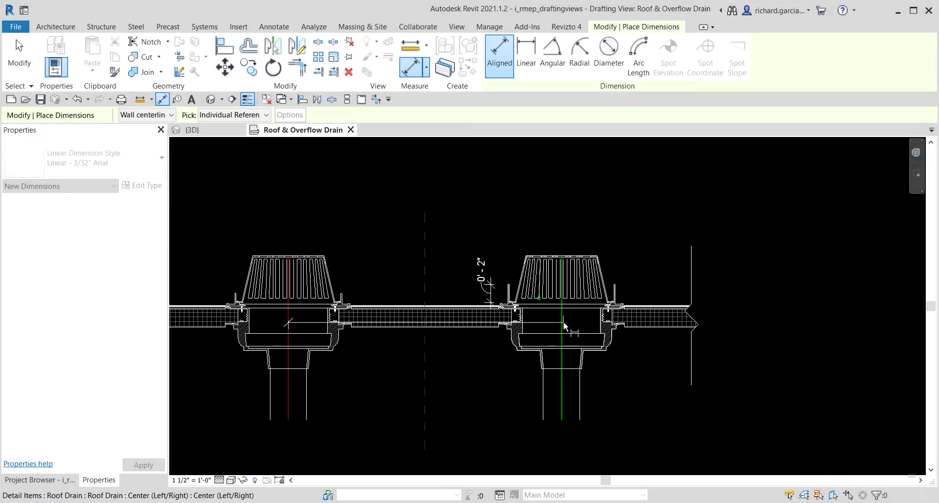
pyautogui.click(563, 322)
pyautogui.click(580, 234)
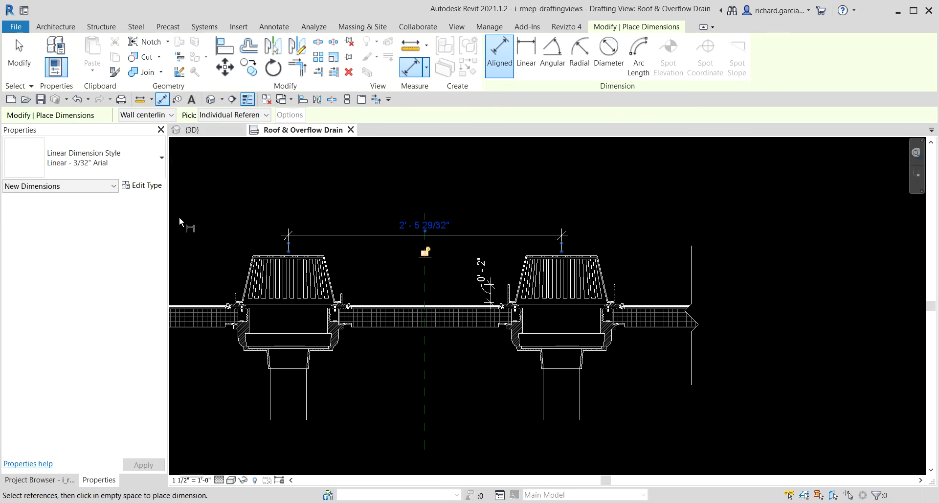
pyautogui.click(10, 54)
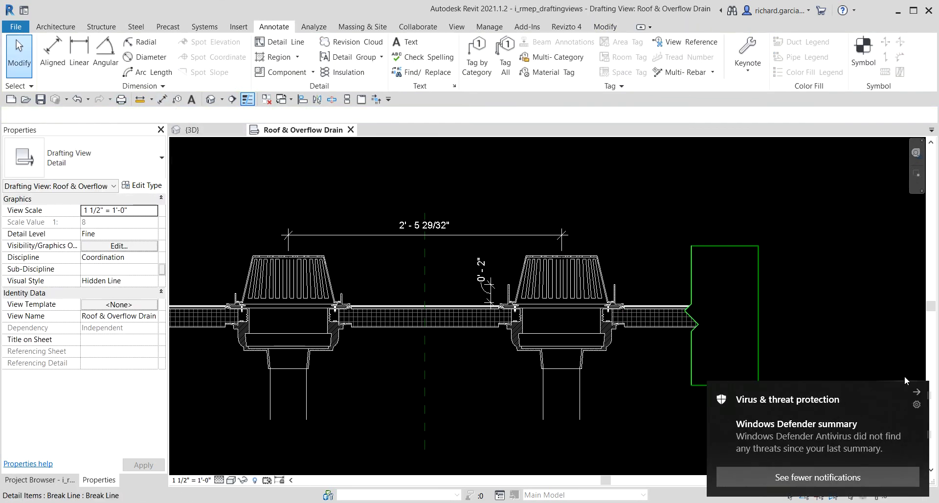
pyautogui.click(917, 393)
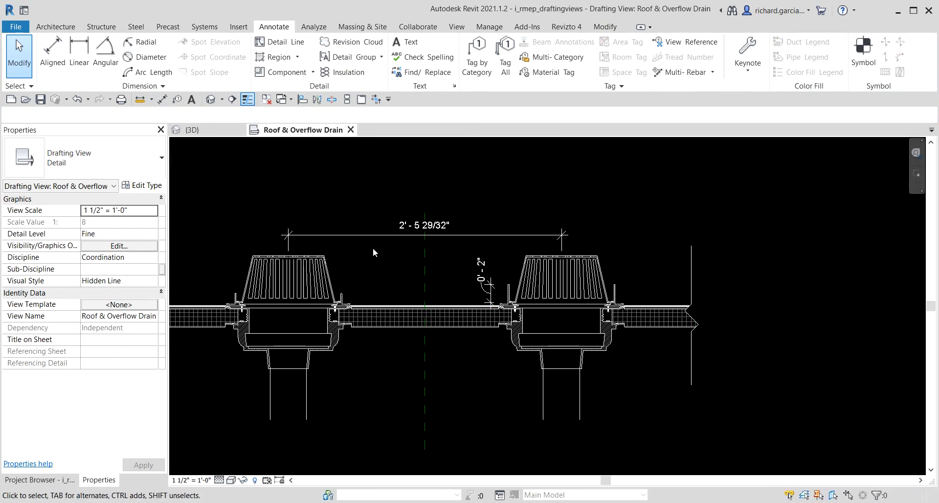
# Step: Set the Centerline Symbol of the Linear - 3/32" Arial dimension type to Centerline
pyautogui.scroll(2, 374, 247)
pyautogui.click(407, 226)
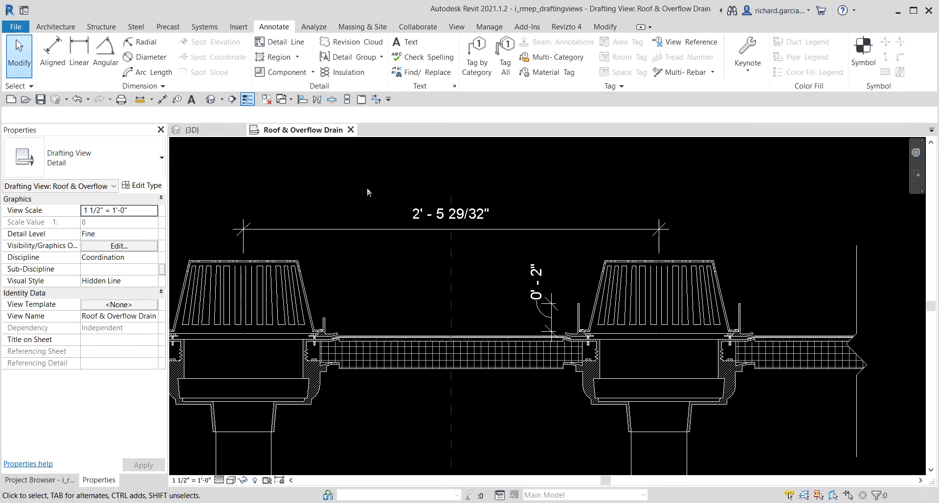
pyautogui.click(368, 228)
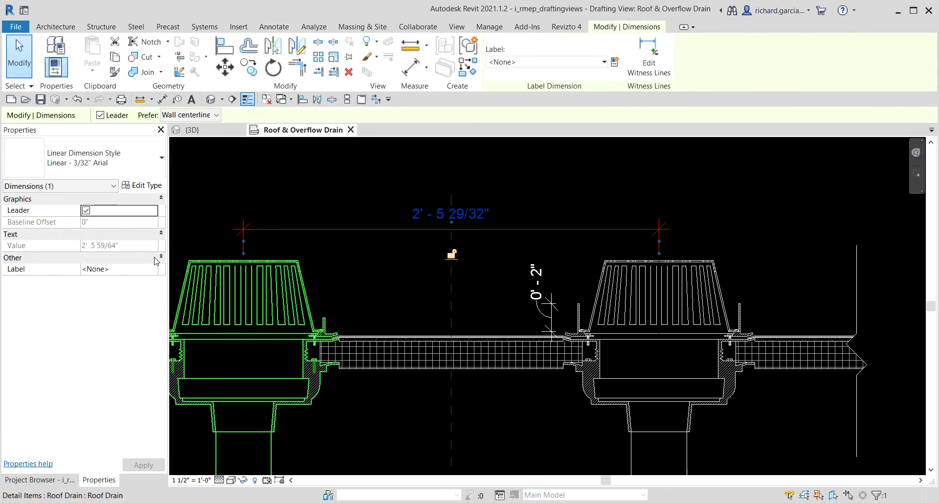
pyautogui.click(156, 190)
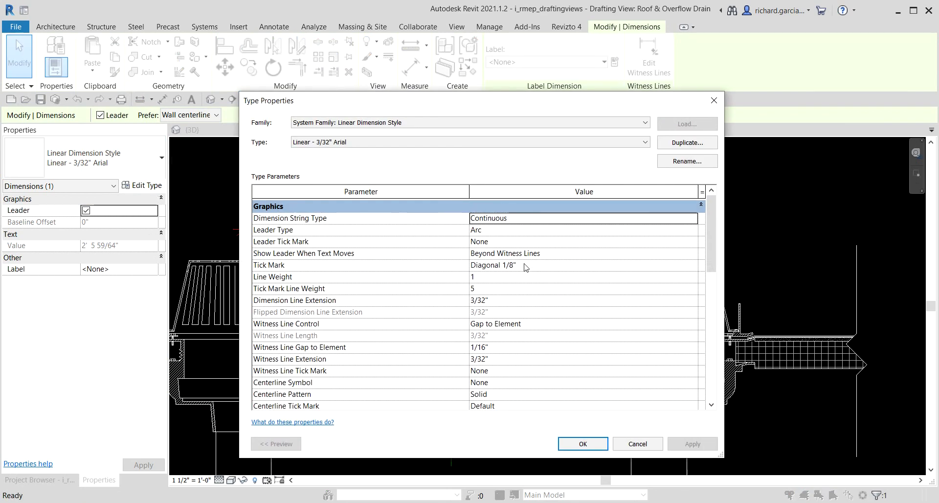
pyautogui.scroll(-3, 504, 315)
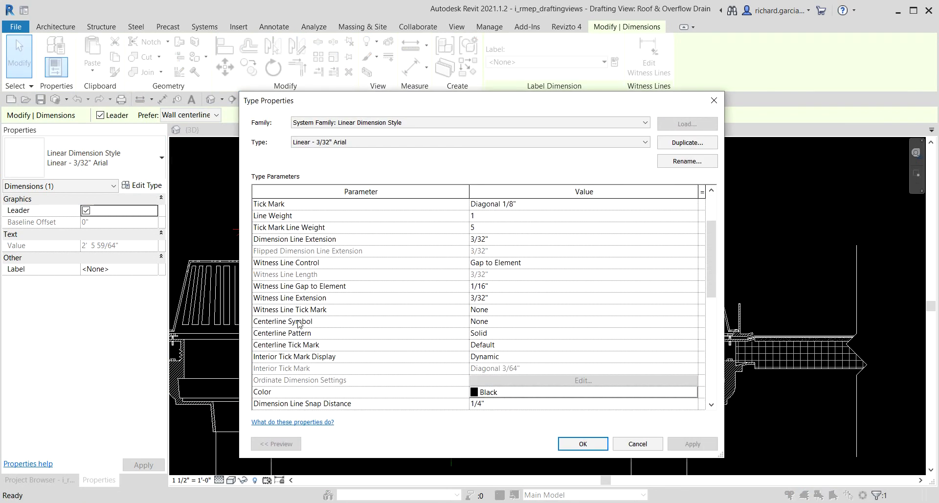
pyautogui.click(514, 323)
pyautogui.click(693, 322)
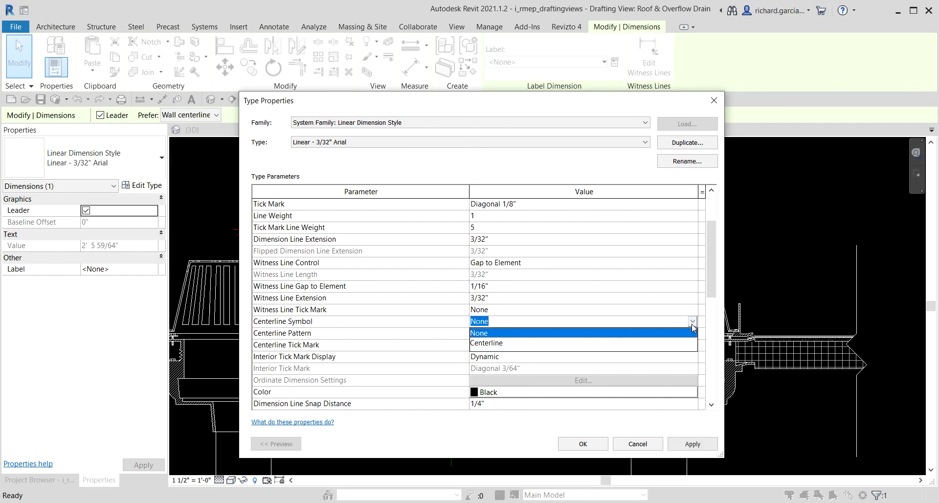
pyautogui.click(497, 345)
pyautogui.click(495, 322)
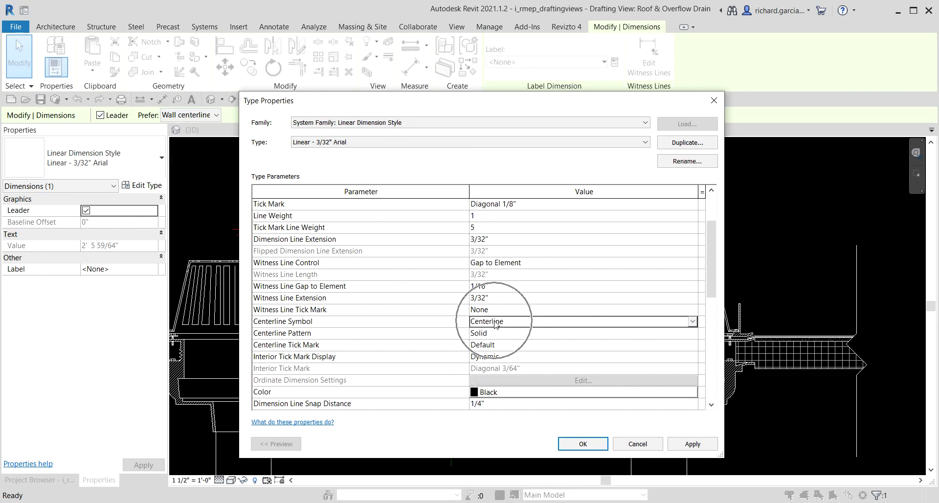
pyautogui.click(496, 322)
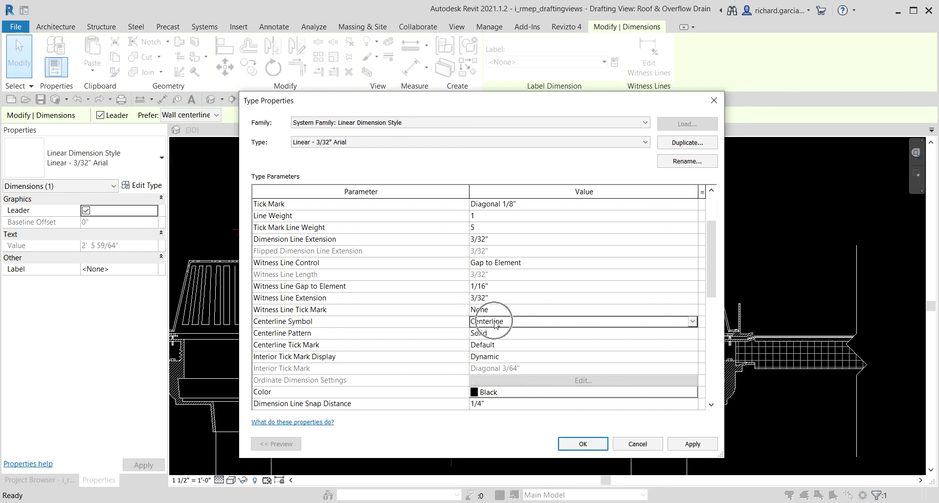
pyautogui.click(593, 444)
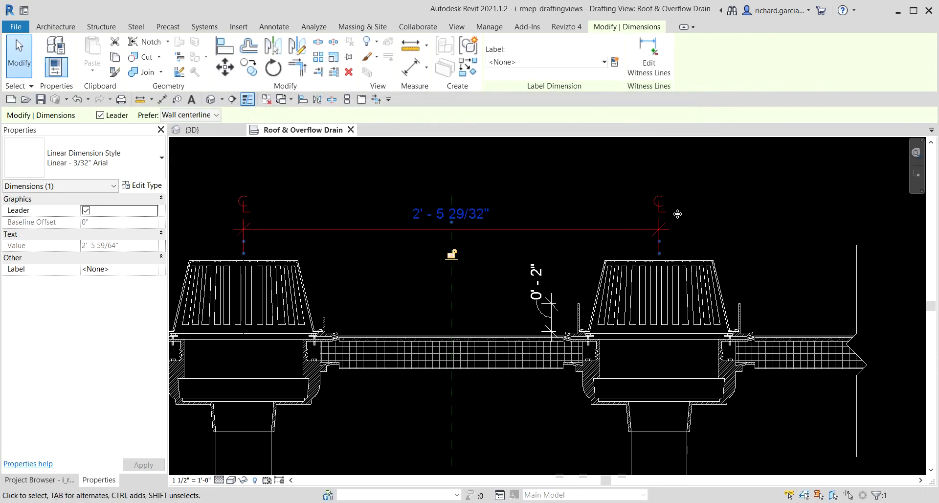
pyautogui.click(675, 203)
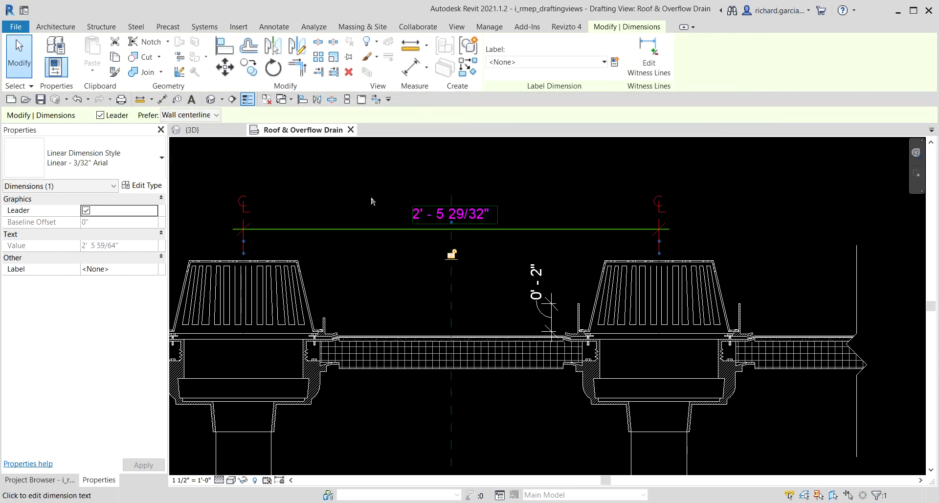
pyautogui.click(255, 197)
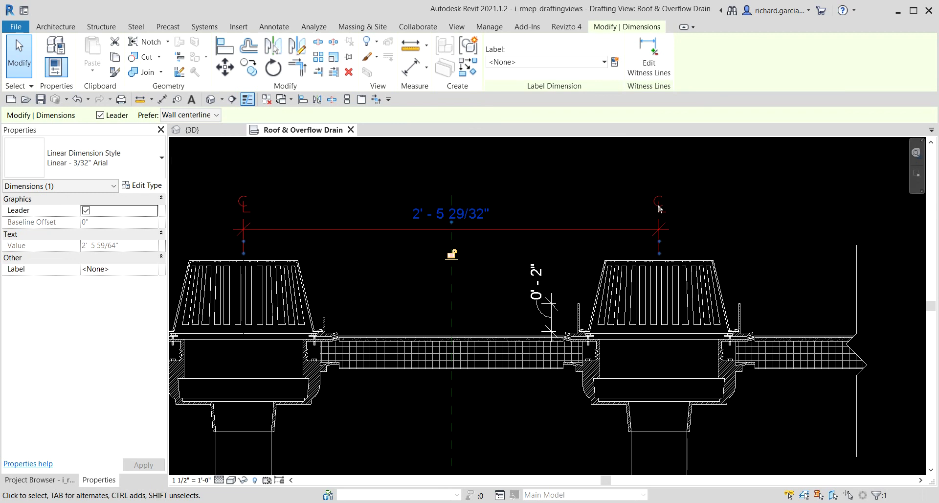
pyautogui.click(747, 168)
pyautogui.scroll(-4, 748, 168)
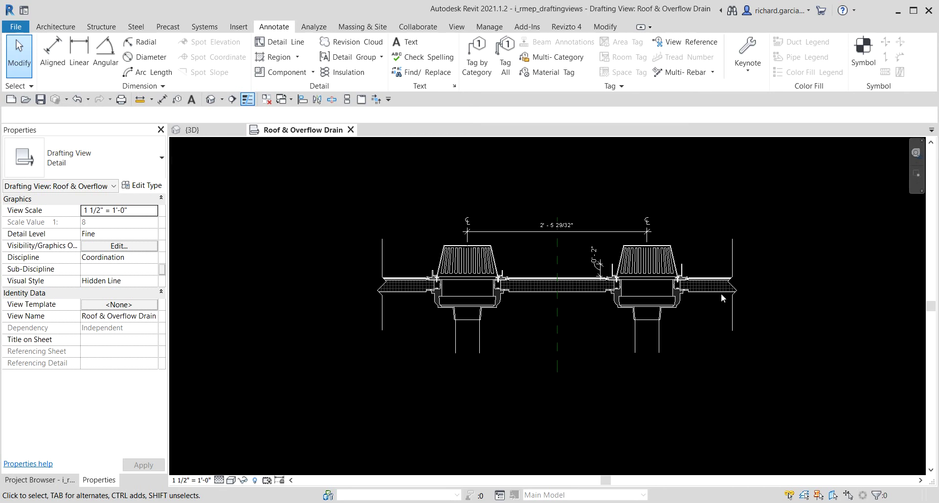
pyautogui.scroll(3, 761, 215)
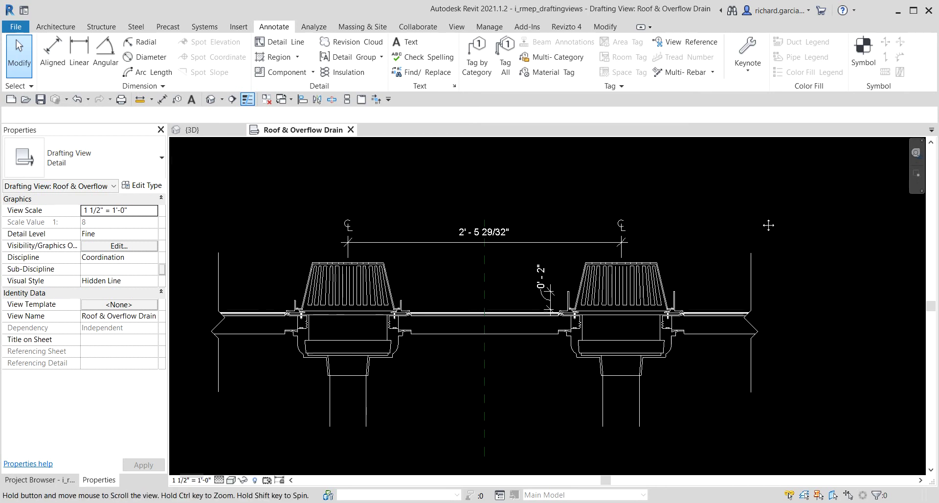
pyautogui.moveTo(768, 225); pyautogui.dragTo(778, 207, button='middle')
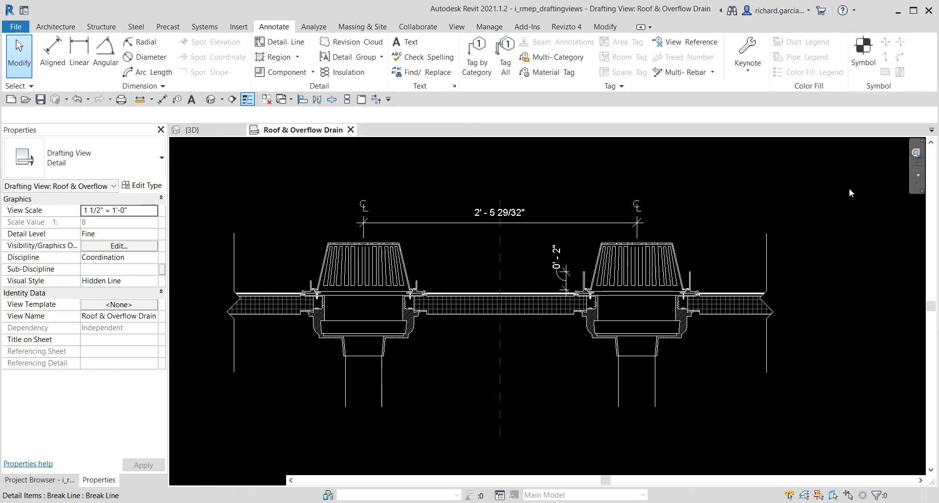
pyautogui.moveTo(805, 194); pyautogui.dragTo(812, 189, button='middle')
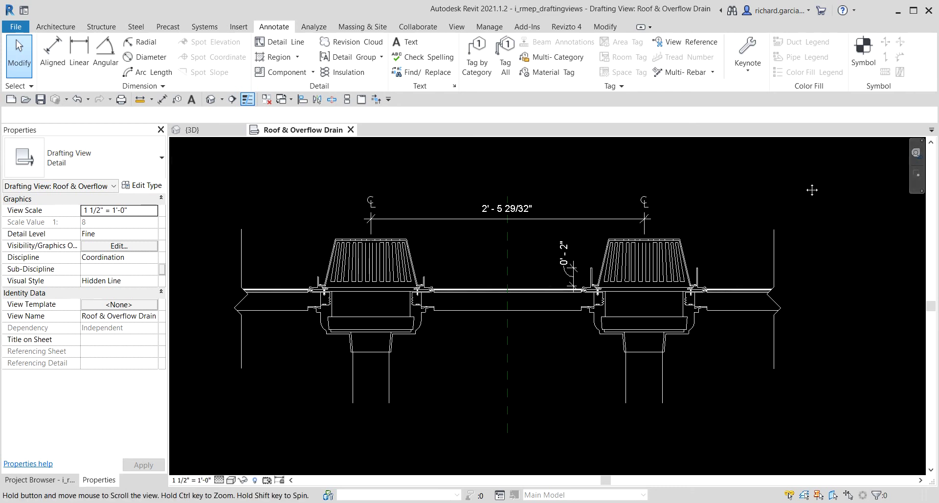